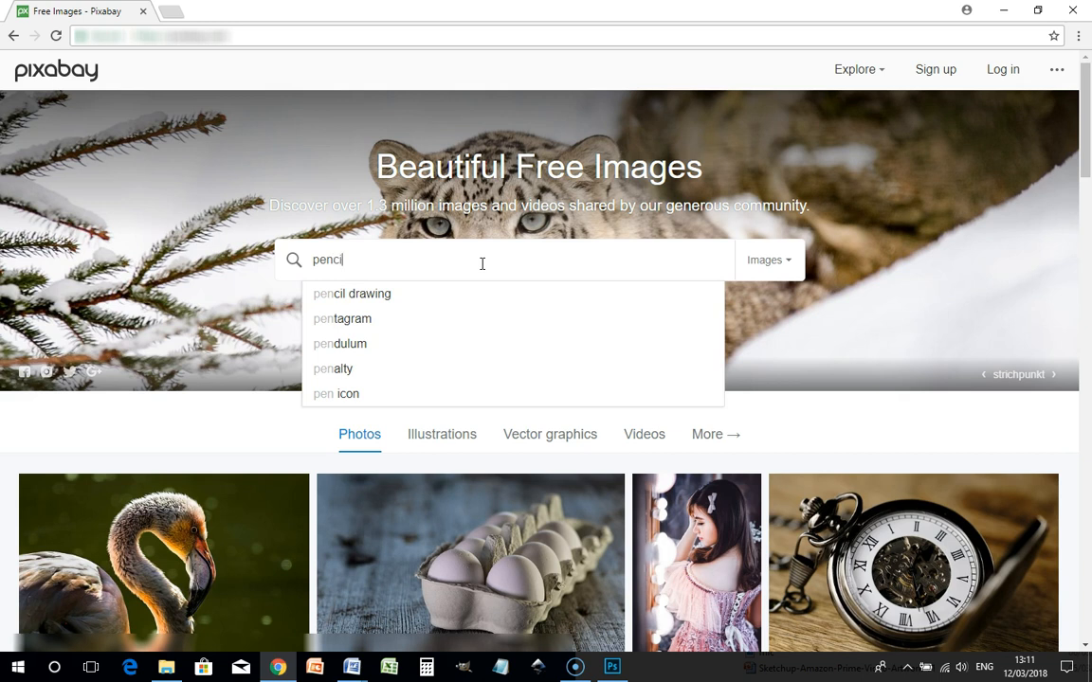
- Search the free image library for "pencils"
{"action": "key", "text": "Return"}
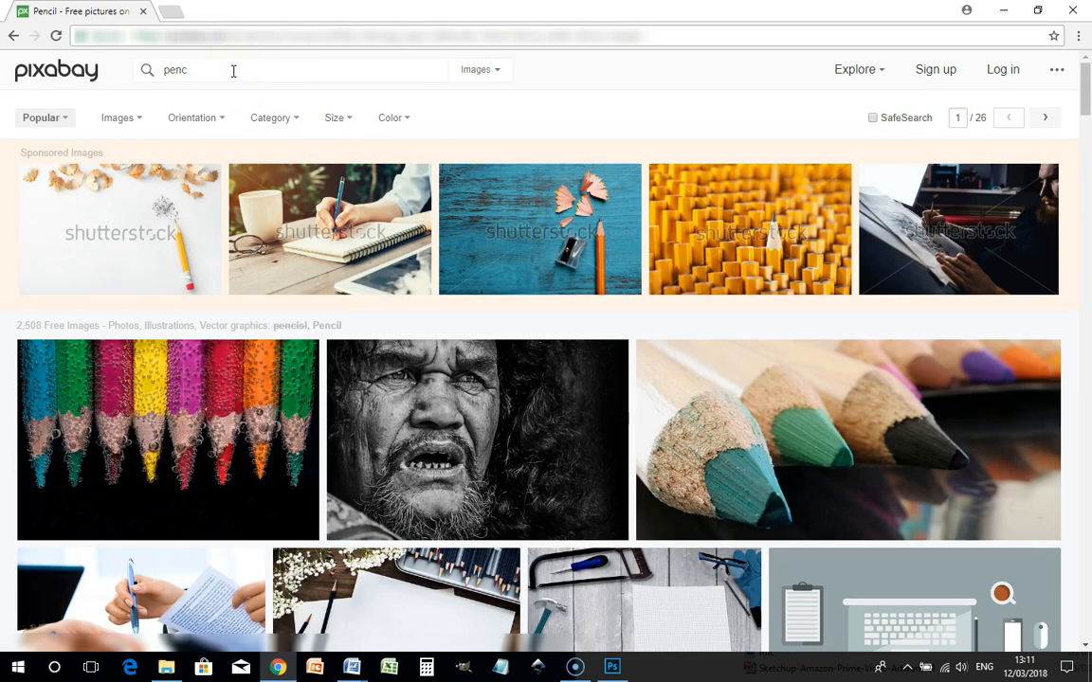
{"action": "key", "text": "BackSpace"}
{"action": "type", "text": "ils"}
{"action": "key", "text": "Return"}
- Open the photo of a row of coloured pencils crossed by a black pencil and copy the image
{"action": "scroll", "coordinate": [420, 199], "scroll_direction": "down", "scroll_amount": 1}
{"action": "scroll", "coordinate": [420, 199], "scroll_direction": "down", "scroll_amount": 8}
{"action": "scroll", "coordinate": [412, 196], "scroll_direction": "down", "scroll_amount": 7}
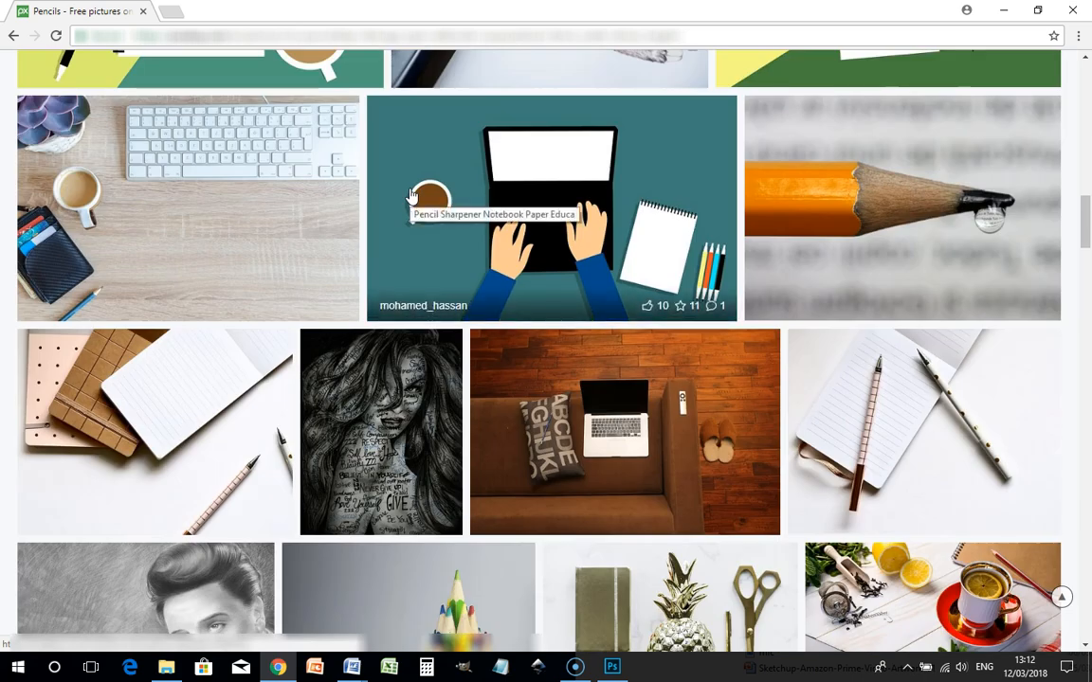
{"action": "scroll", "coordinate": [411, 194], "scroll_direction": "down", "scroll_amount": 8}
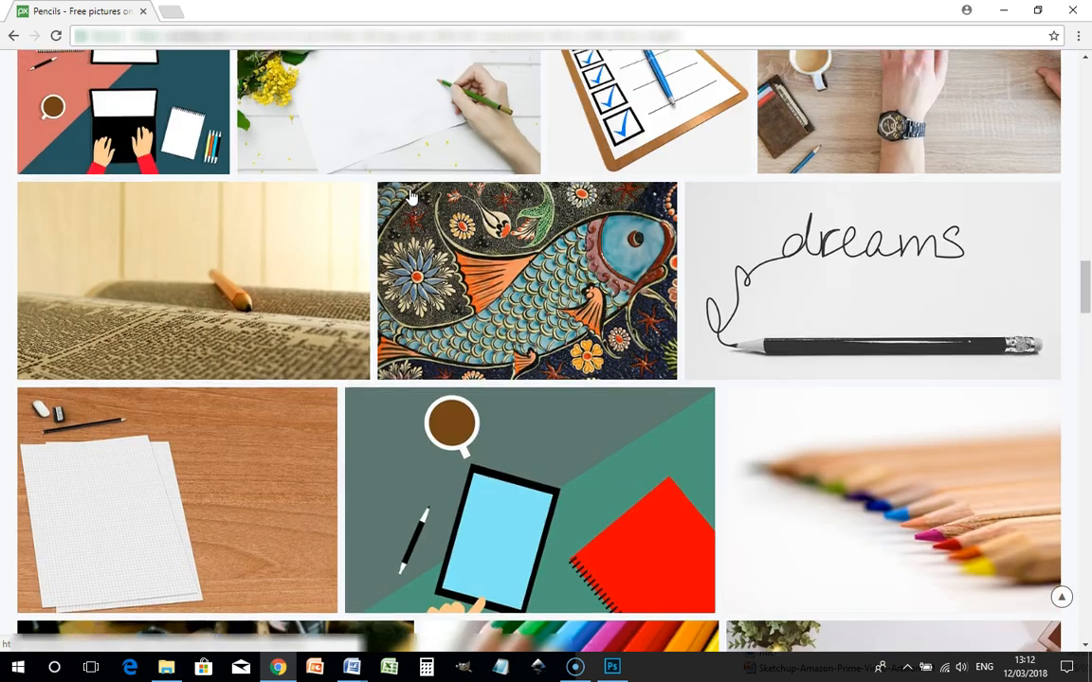
{"action": "scroll", "coordinate": [411, 197], "scroll_direction": "down", "scroll_amount": 5}
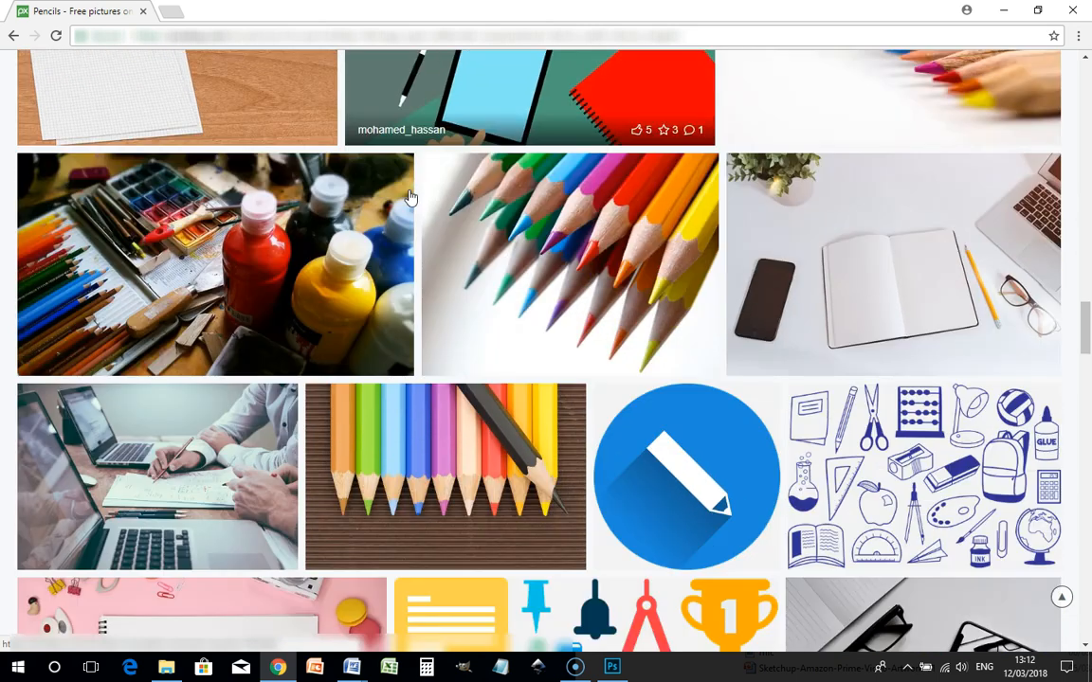
{"action": "scroll", "coordinate": [410, 196], "scroll_direction": "down", "scroll_amount": 2}
{"action": "left_click", "coordinate": [449, 206]}
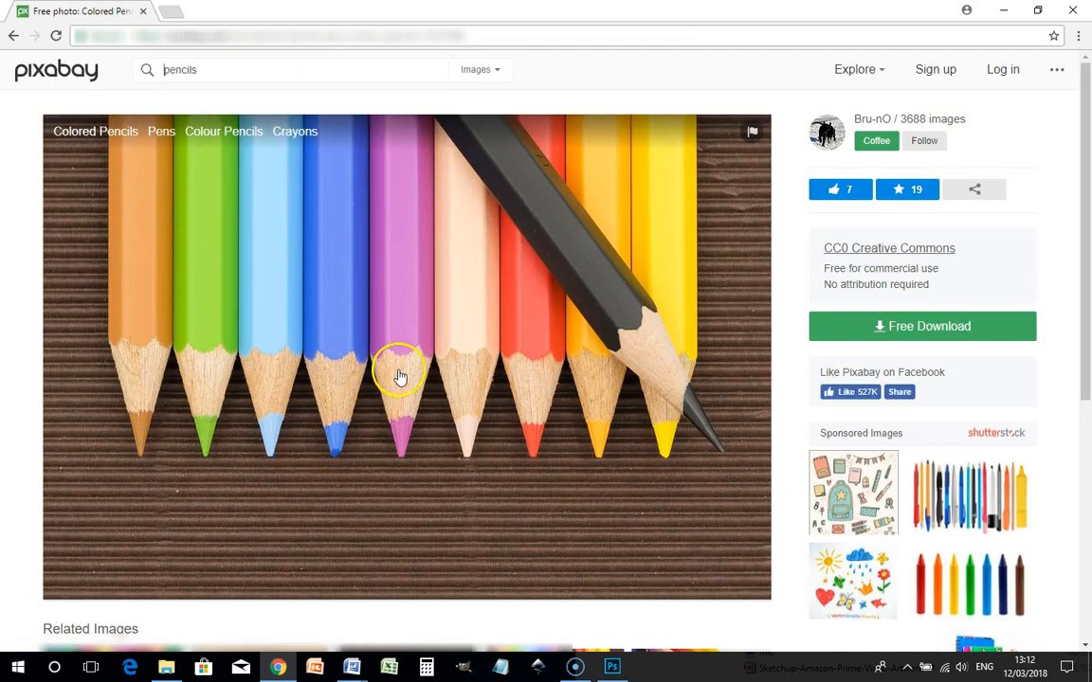
{"action": "right_click", "coordinate": [411, 359]}
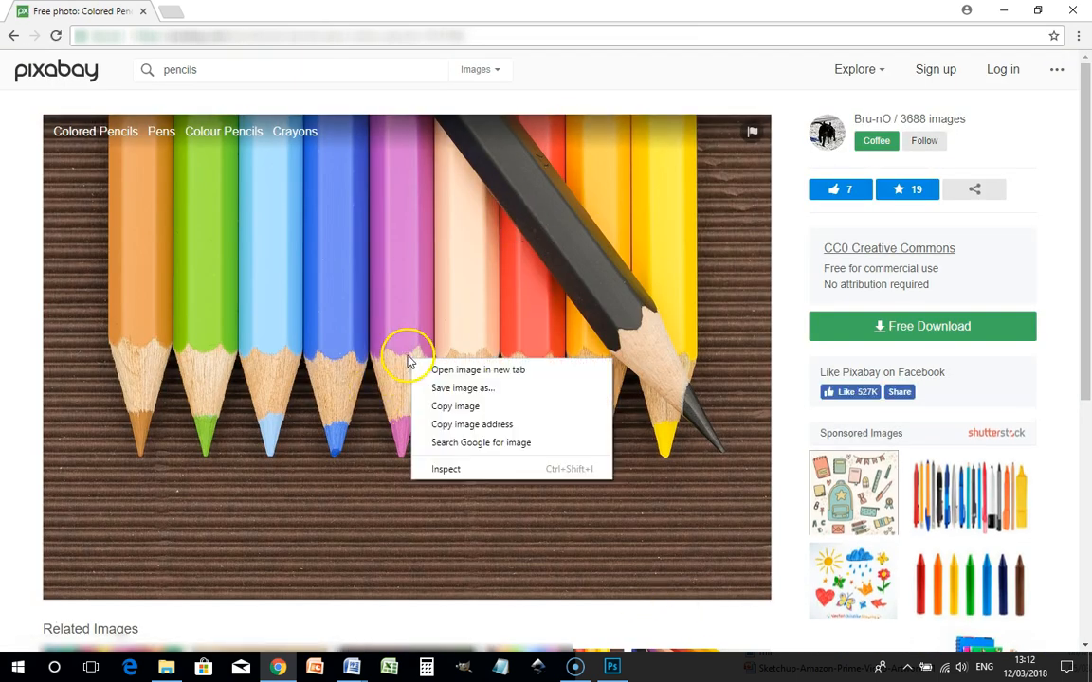
{"action": "left_click", "coordinate": [474, 407]}
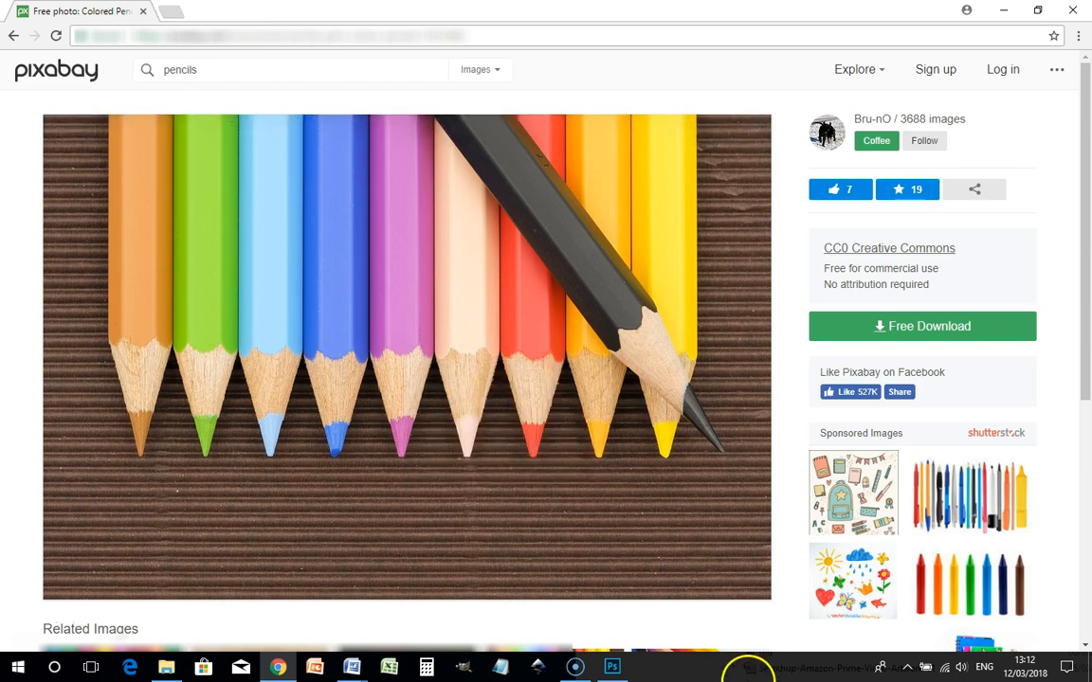
- Switch to Photoshop, create a 960 x 640 px document from the Clipboard preset and paste the copied pencil photo into it
{"action": "left_click", "coordinate": [613, 668]}
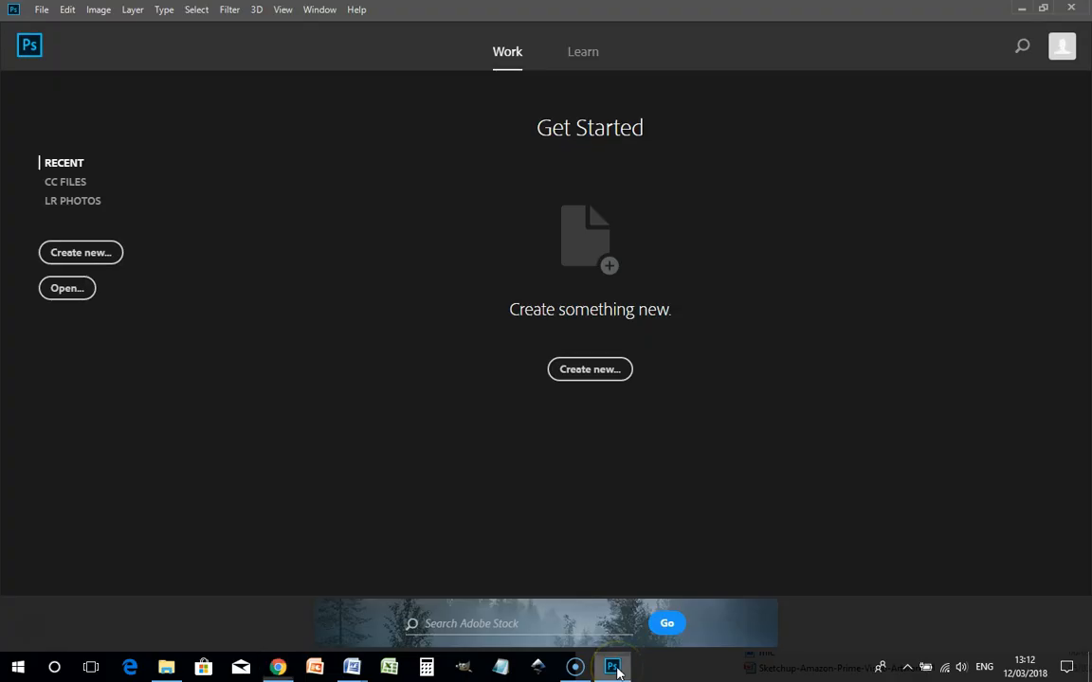
{"action": "left_click", "coordinate": [600, 373]}
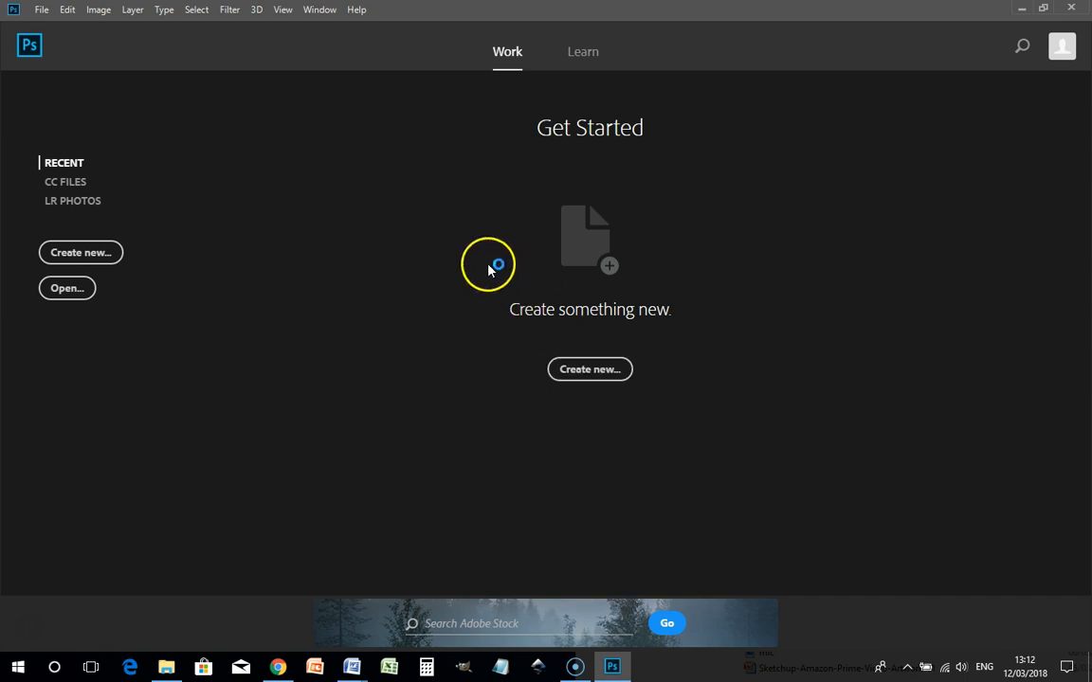
{"action": "left_click", "coordinate": [248, 244]}
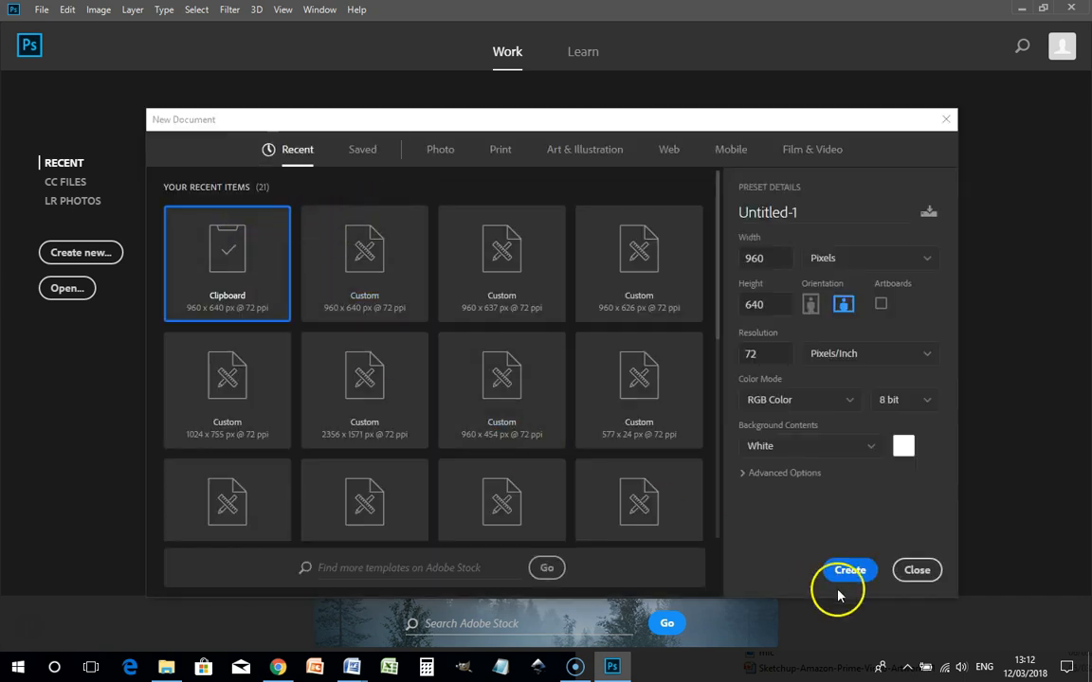
{"action": "left_click", "coordinate": [850, 570]}
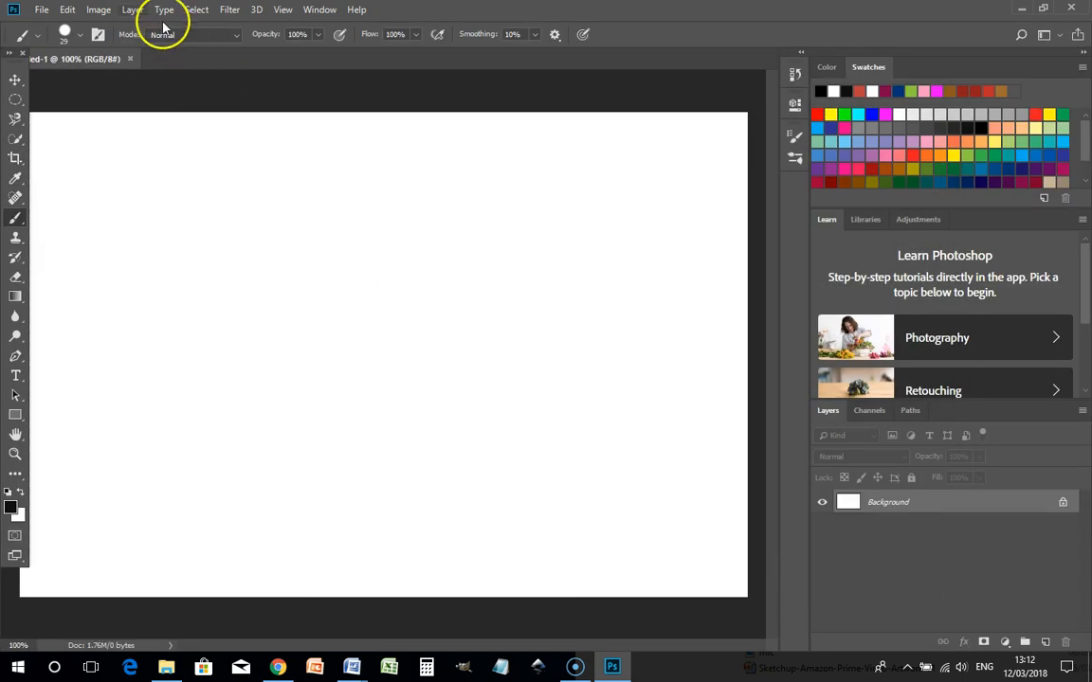
{"action": "left_click", "coordinate": [66, 10]}
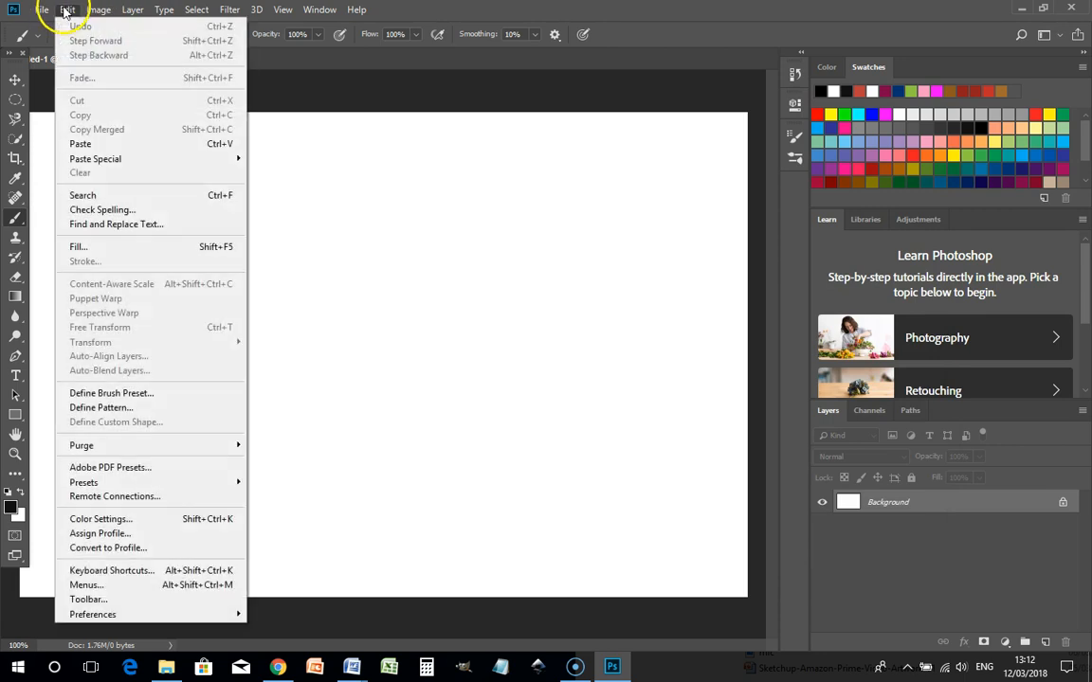
{"action": "left_click", "coordinate": [107, 142]}
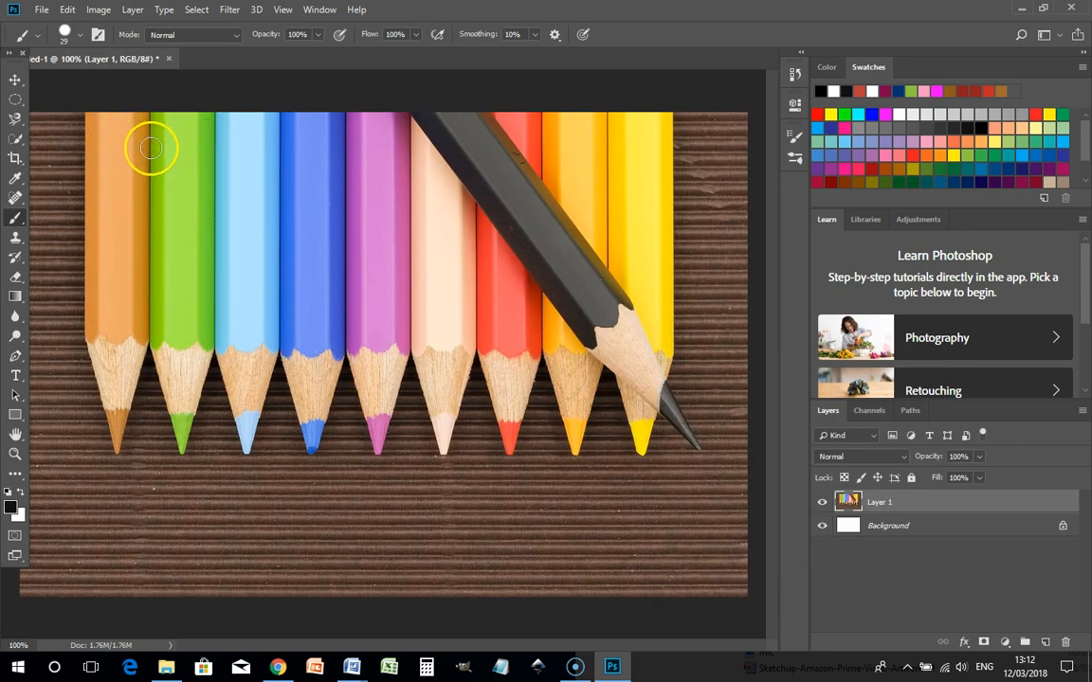
- Duplicate Layer 1 within the same document, keeping the name "Layer 1 copy"
{"action": "left_click", "coordinate": [900, 505]}
{"action": "right_click", "coordinate": [901, 505]}
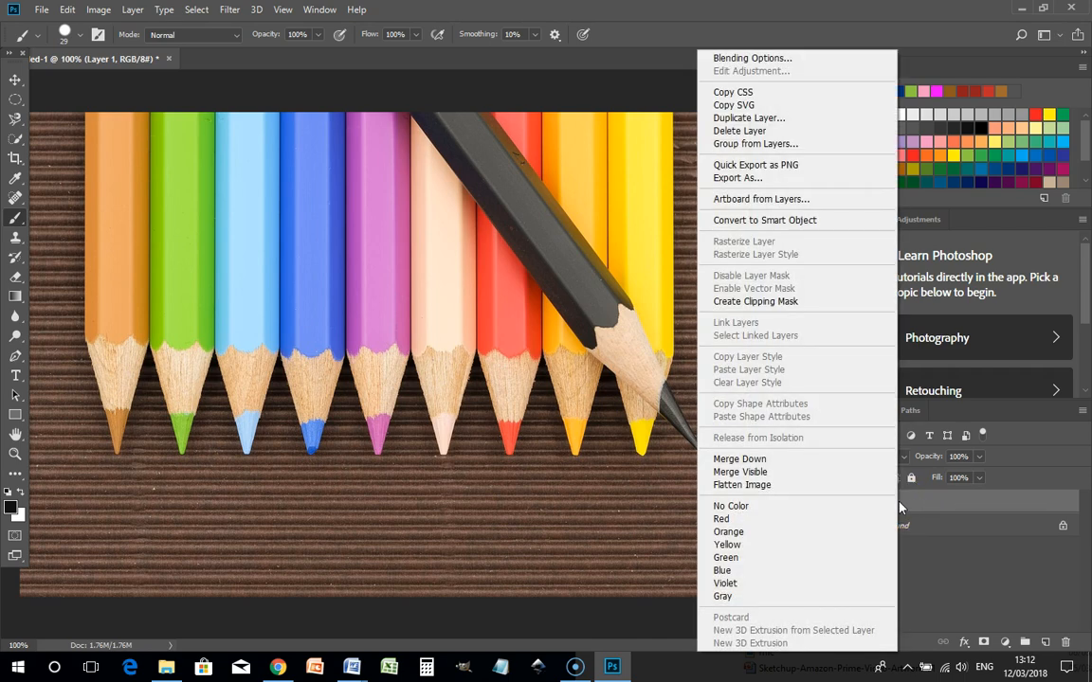
{"action": "left_click", "coordinate": [776, 118]}
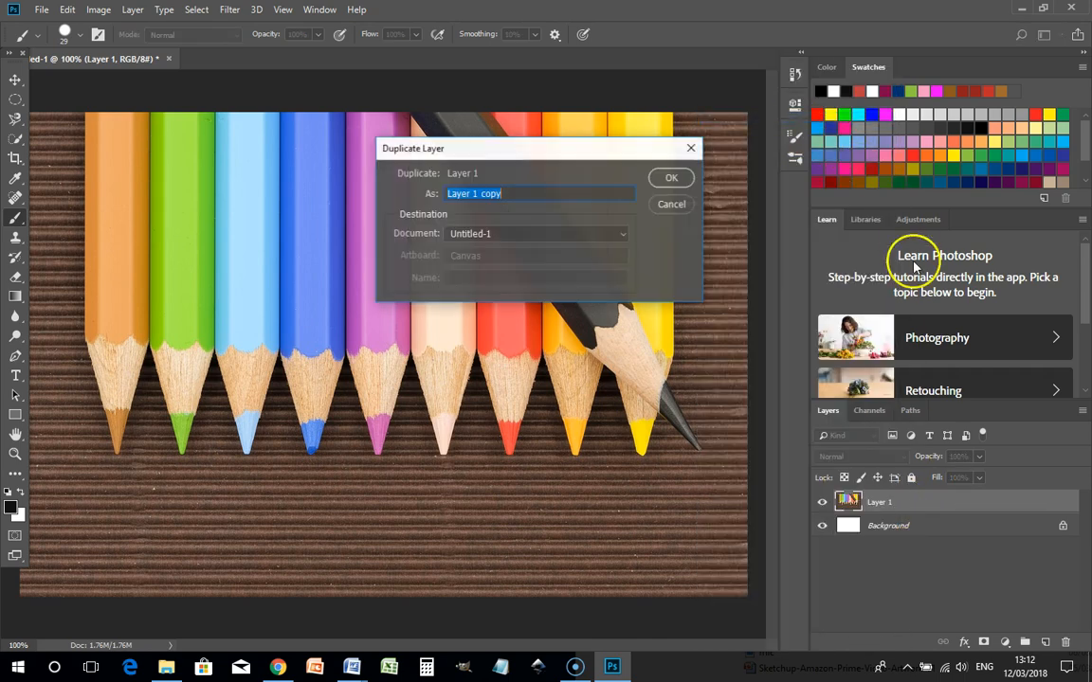
{"action": "left_click", "coordinate": [671, 179]}
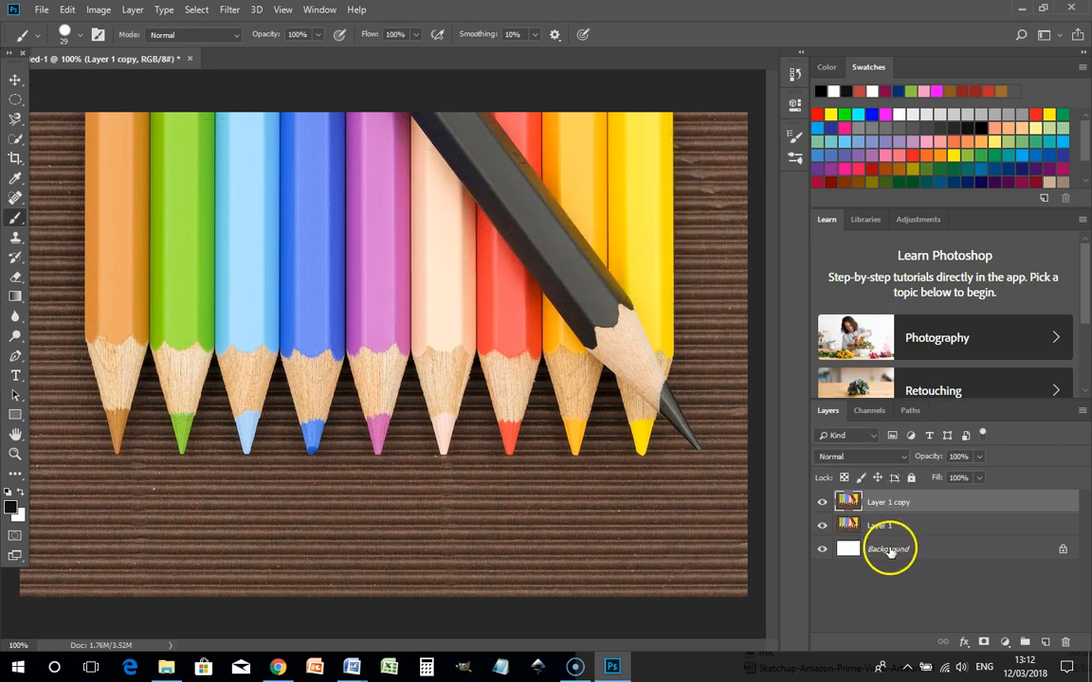
- Delete the white Background layer
{"action": "left_click", "coordinate": [884, 550]}
{"action": "right_click", "coordinate": [892, 553]}
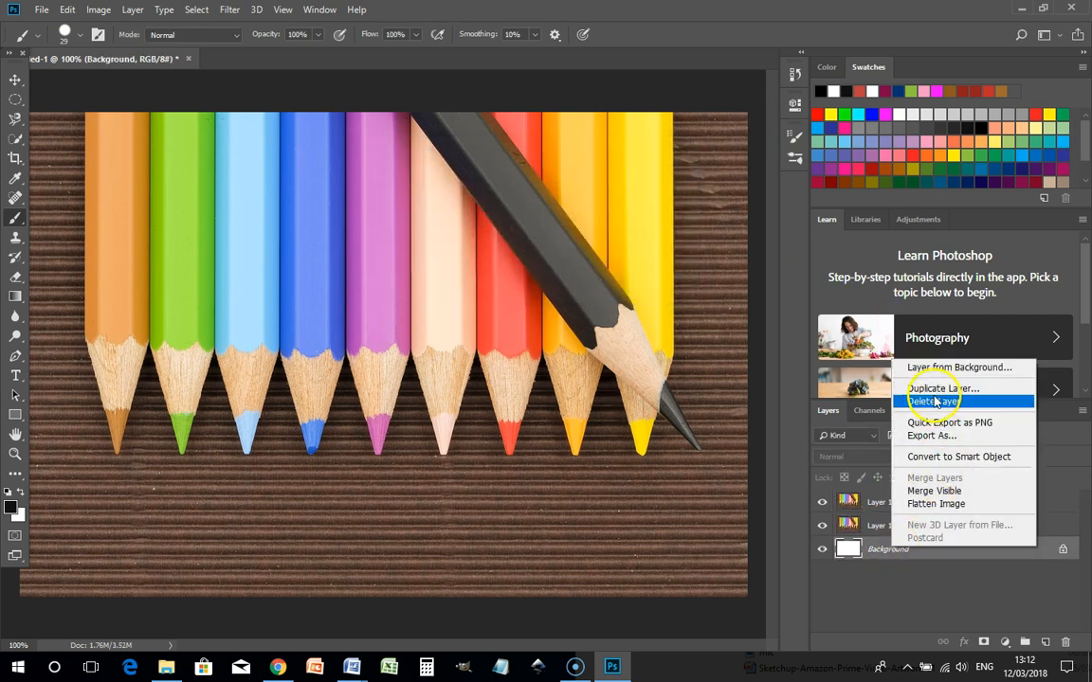
{"action": "left_click", "coordinate": [933, 399]}
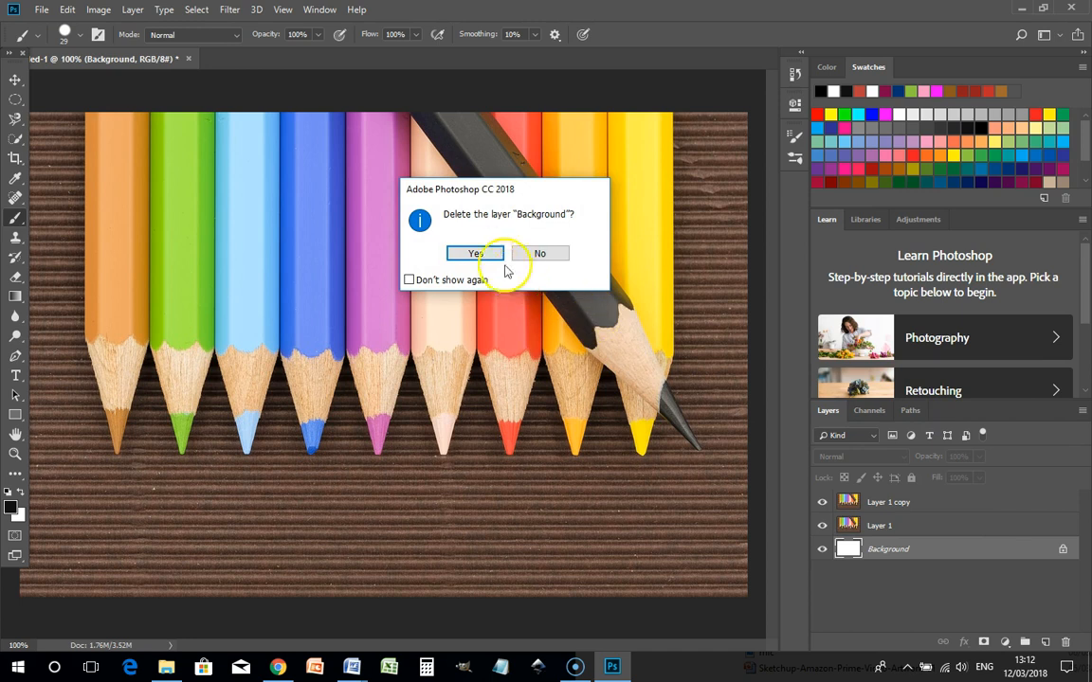
{"action": "left_click", "coordinate": [475, 253]}
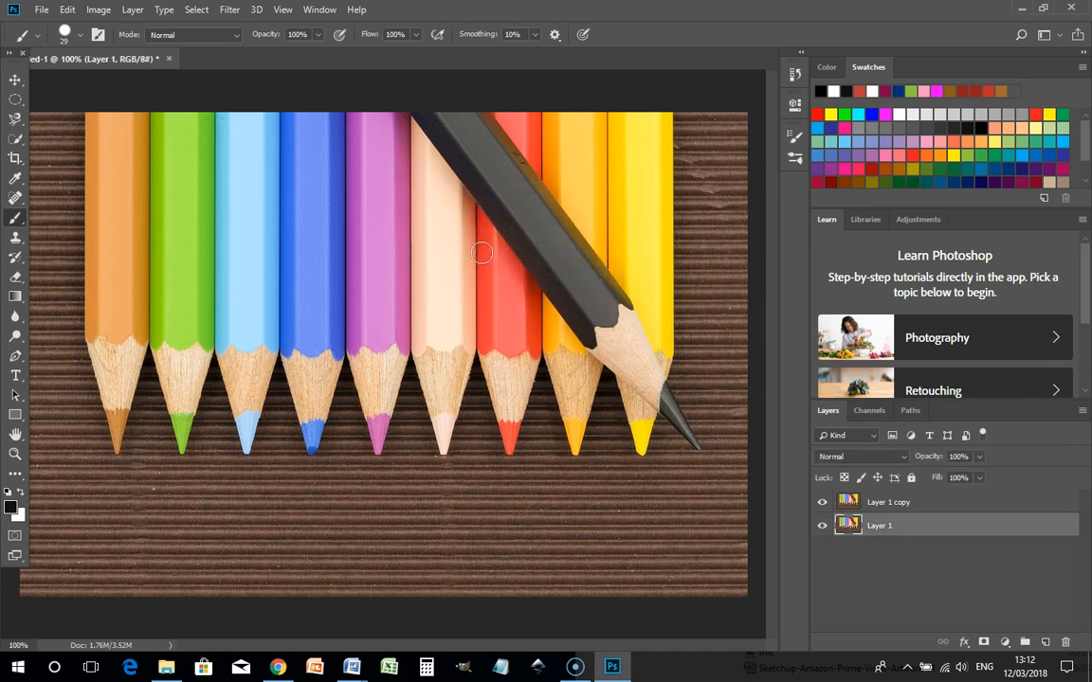
- Convert Layer 1 copy to black and white with the Default preset of the Black & White adjustment
{"action": "left_click", "coordinate": [920, 505]}
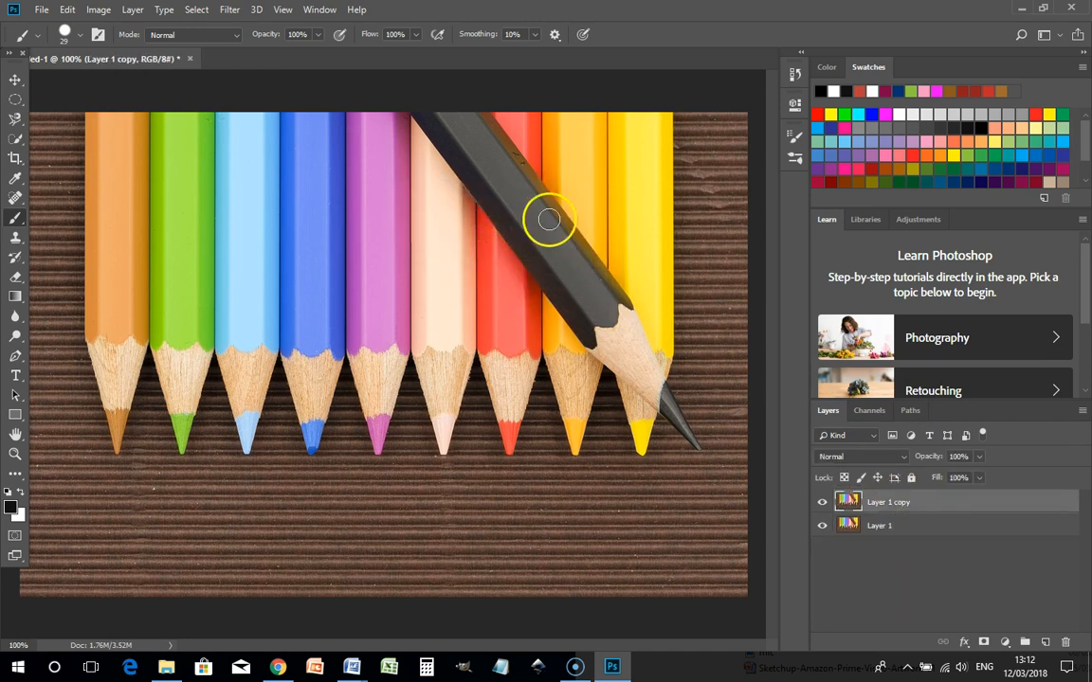
{"action": "left_click", "coordinate": [98, 11]}
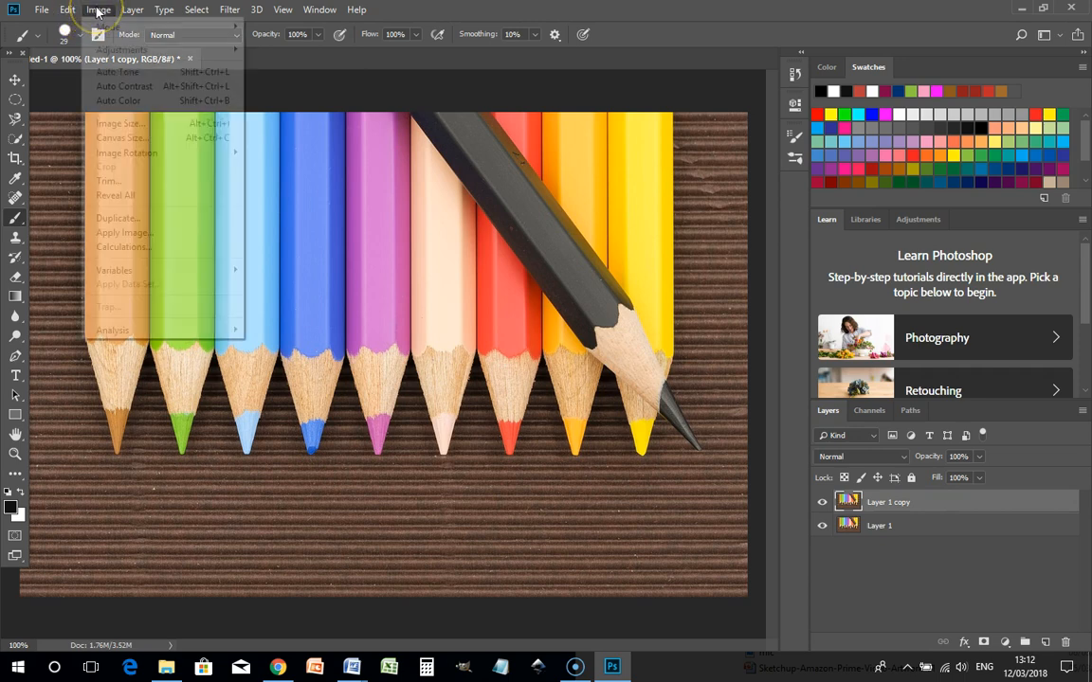
{"action": "left_click", "coordinate": [124, 52]}
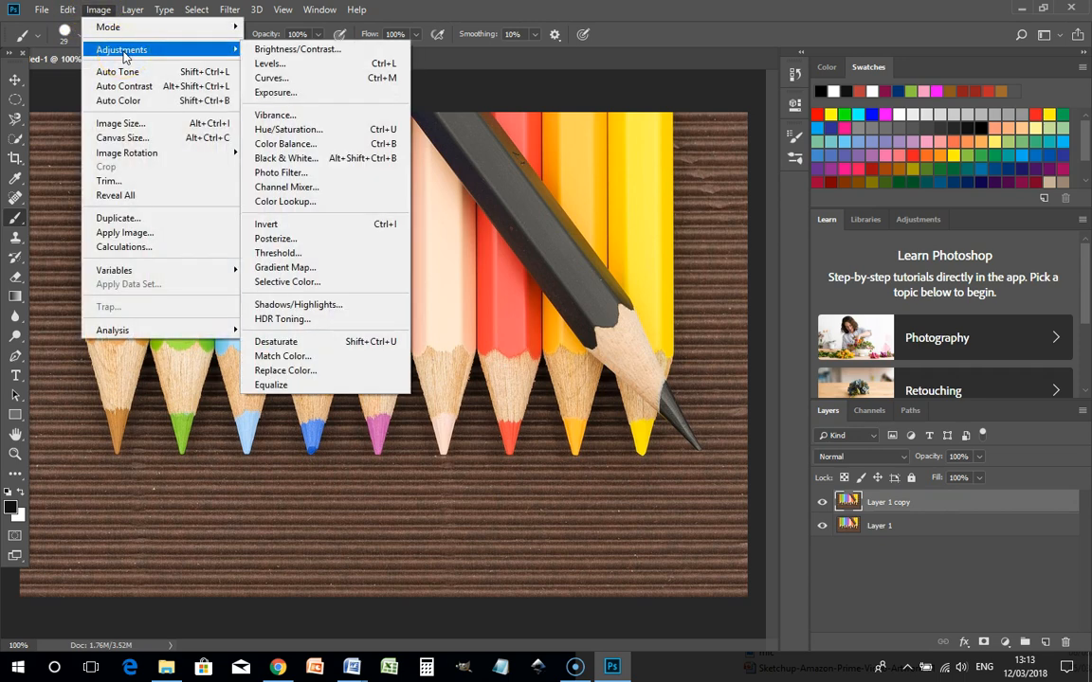
{"action": "left_click", "coordinate": [322, 159]}
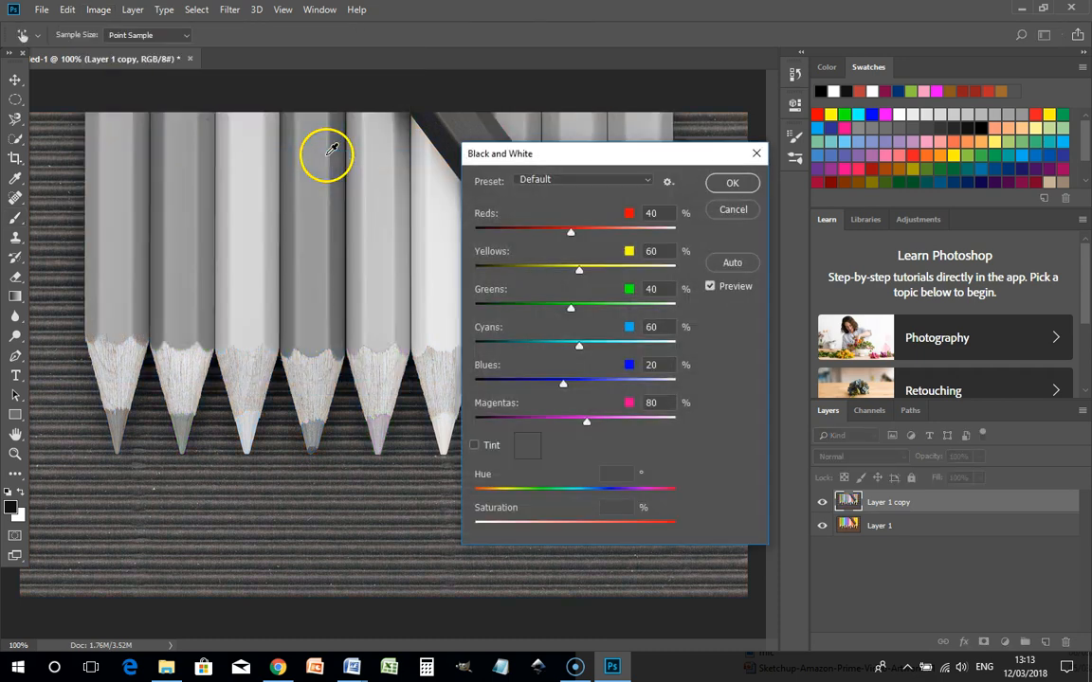
{"action": "left_click", "coordinate": [734, 183]}
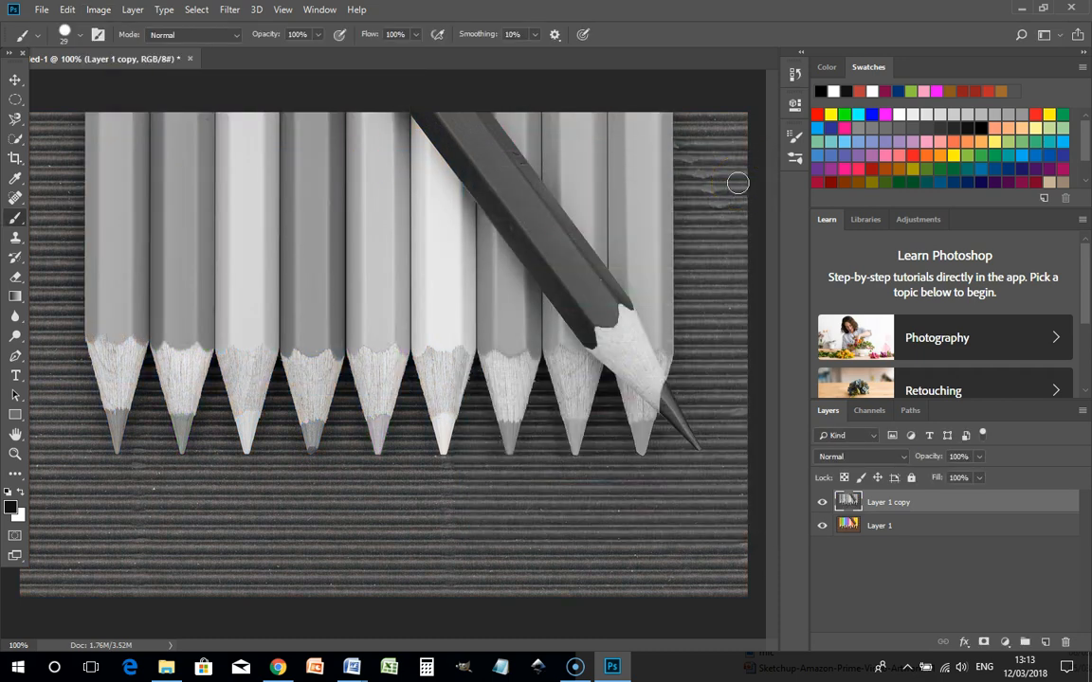
- Add a Reveal All layer mask to the black-and-white Layer 1 copy
{"action": "left_click", "coordinate": [133, 10]}
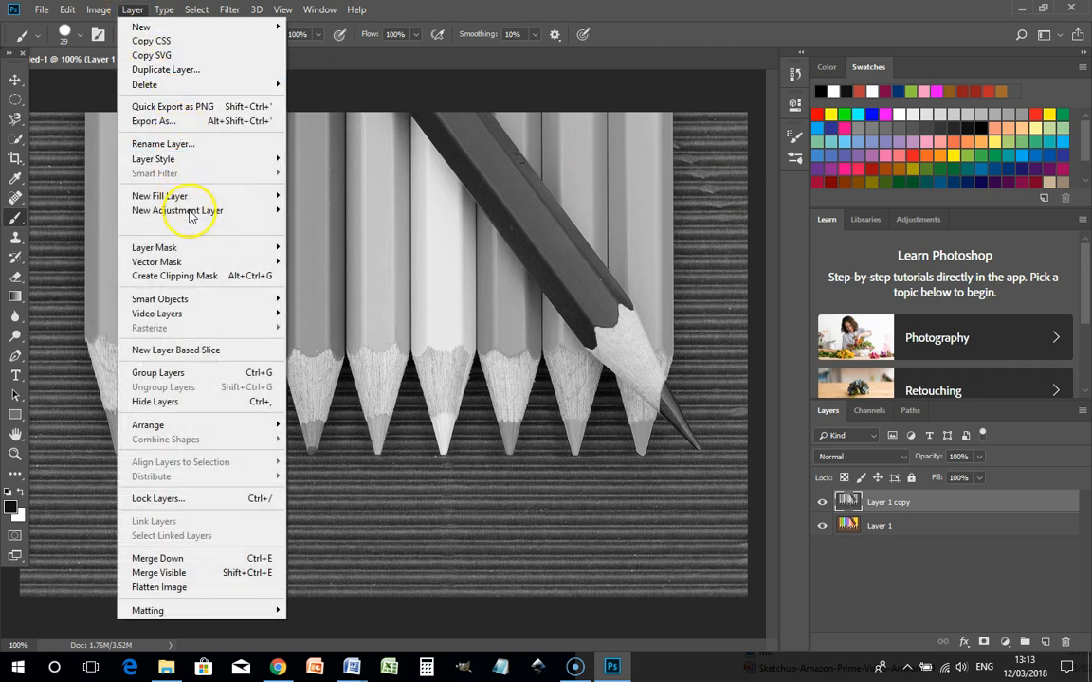
{"action": "mouse_move", "coordinate": [193, 248]}
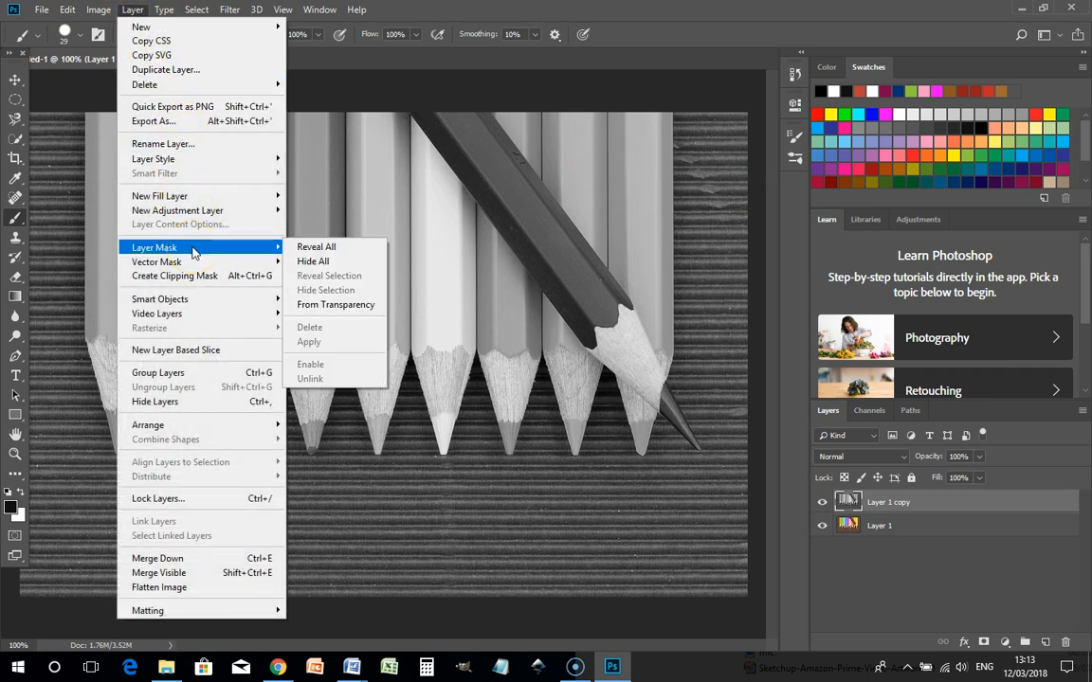
{"action": "left_click", "coordinate": [317, 246]}
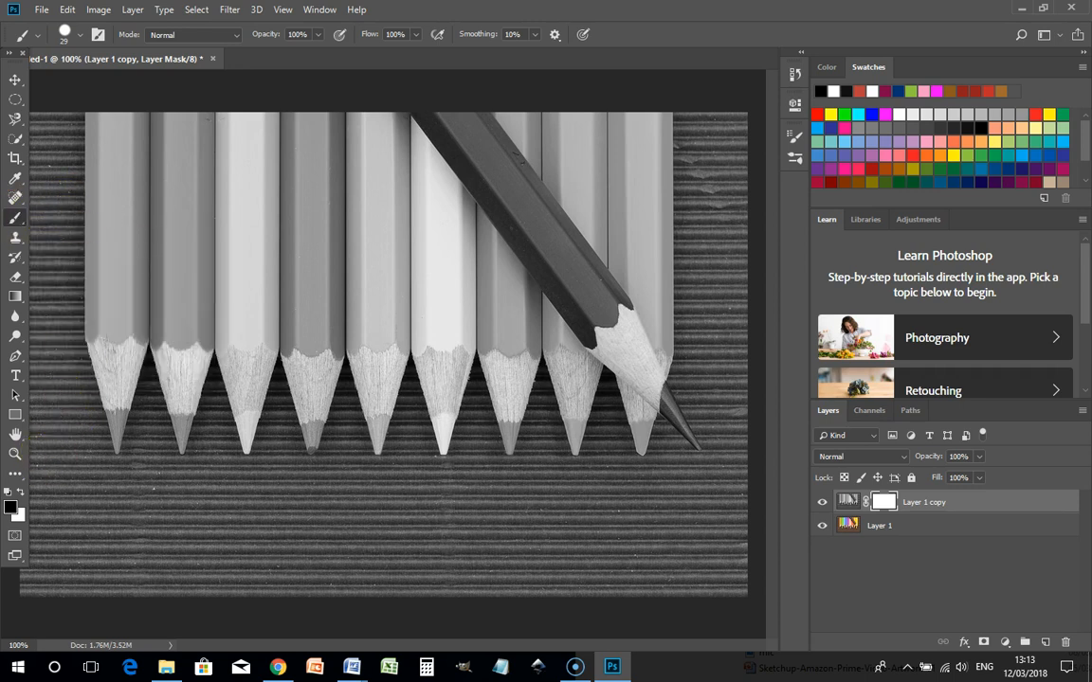
- Paint two black brush strokes on the layer mask across the pencil bodies to reveal the colour beneath
{"action": "mouse_move", "coordinate": [116, 225]}
{"action": "left_mouse_down"}
{"action": "mouse_move", "coordinate": [165, 216]}
{"action": "mouse_move", "coordinate": [184, 256]}
{"action": "mouse_move", "coordinate": [289, 244]}
{"action": "mouse_move", "coordinate": [324, 277]}
{"action": "mouse_move", "coordinate": [444, 259]}
{"action": "mouse_move", "coordinate": [505, 298]}
{"action": "left_mouse_up"}
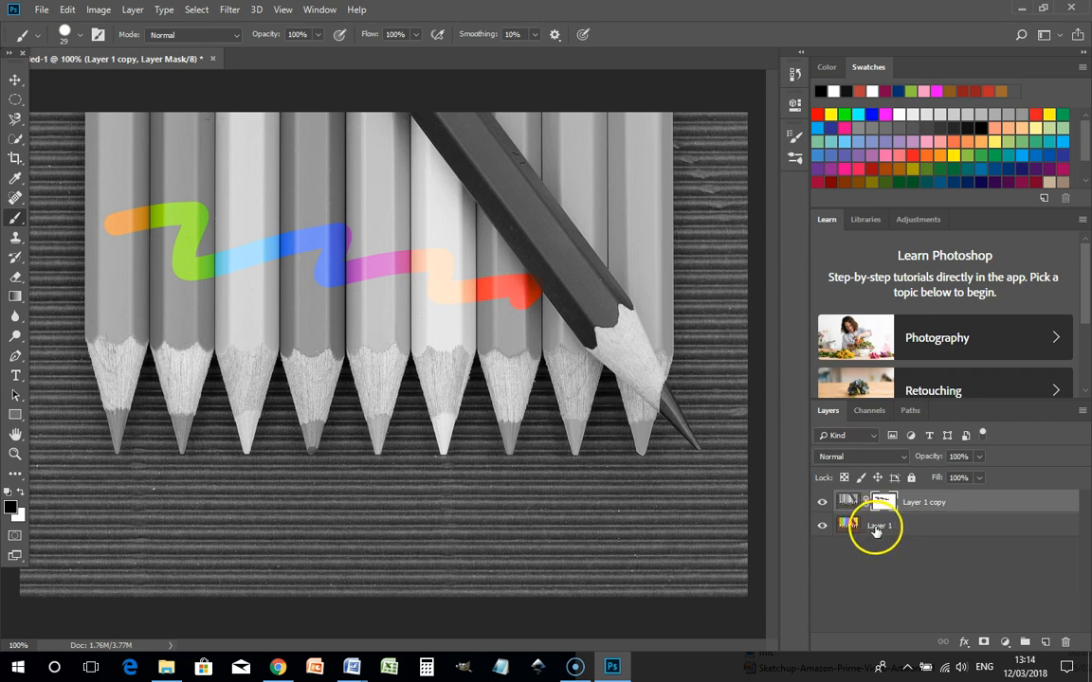
{"action": "mouse_move", "coordinate": [140, 329]}
{"action": "left_mouse_down"}
{"action": "mouse_move", "coordinate": [243, 300]}
{"action": "mouse_move", "coordinate": [474, 329]}
{"action": "left_mouse_up"}
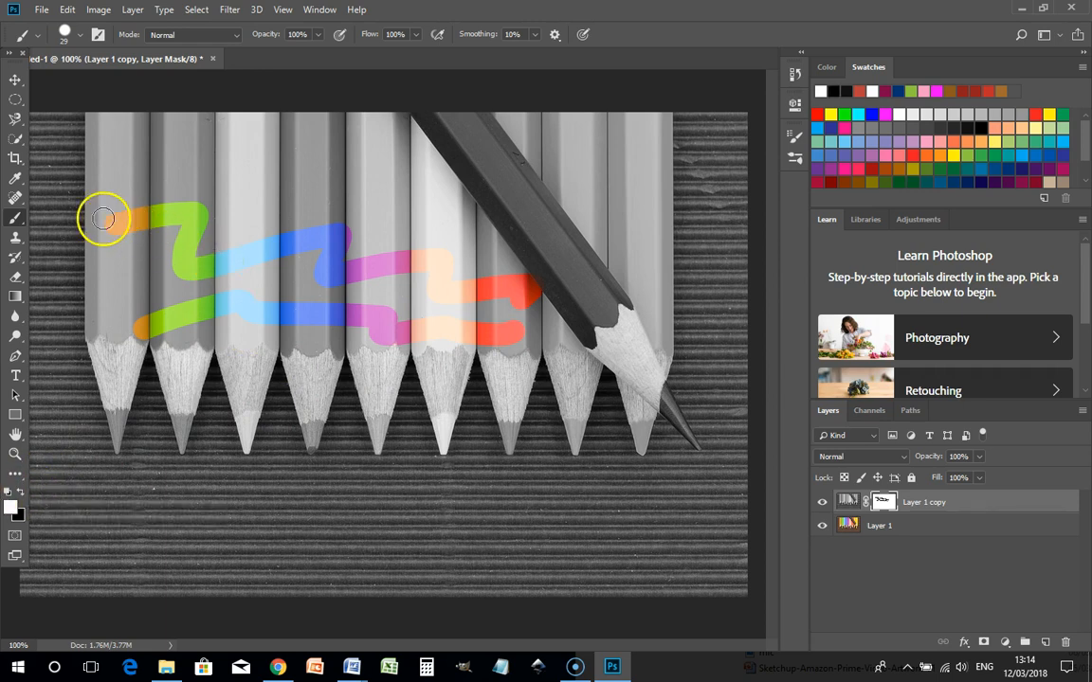
- Paint over the coloured strokes on the mask with white, enlarging the brush to 95 px, to restore the black-and-white image
{"action": "mouse_move", "coordinate": [88, 220]}
{"action": "left_mouse_down"}
{"action": "mouse_move", "coordinate": [202, 209]}
{"action": "mouse_move", "coordinate": [121, 220]}
{"action": "mouse_move", "coordinate": [210, 232]}
{"action": "mouse_move", "coordinate": [170, 247]}
{"action": "mouse_move", "coordinate": [206, 277]}
{"action": "mouse_move", "coordinate": [197, 230]}
{"action": "mouse_move", "coordinate": [228, 247]}
{"action": "mouse_move", "coordinate": [370, 242]}
{"action": "left_mouse_up"}
{"action": "mouse_move", "coordinate": [290, 244]}
{"action": "left_mouse_down"}
{"action": "mouse_move", "coordinate": [319, 250]}
{"action": "mouse_move", "coordinate": [238, 265]}
{"action": "mouse_move", "coordinate": [361, 276]}
{"action": "mouse_move", "coordinate": [463, 259]}
{"action": "mouse_move", "coordinate": [530, 285]}
{"action": "mouse_move", "coordinate": [491, 306]}
{"action": "left_mouse_up"}
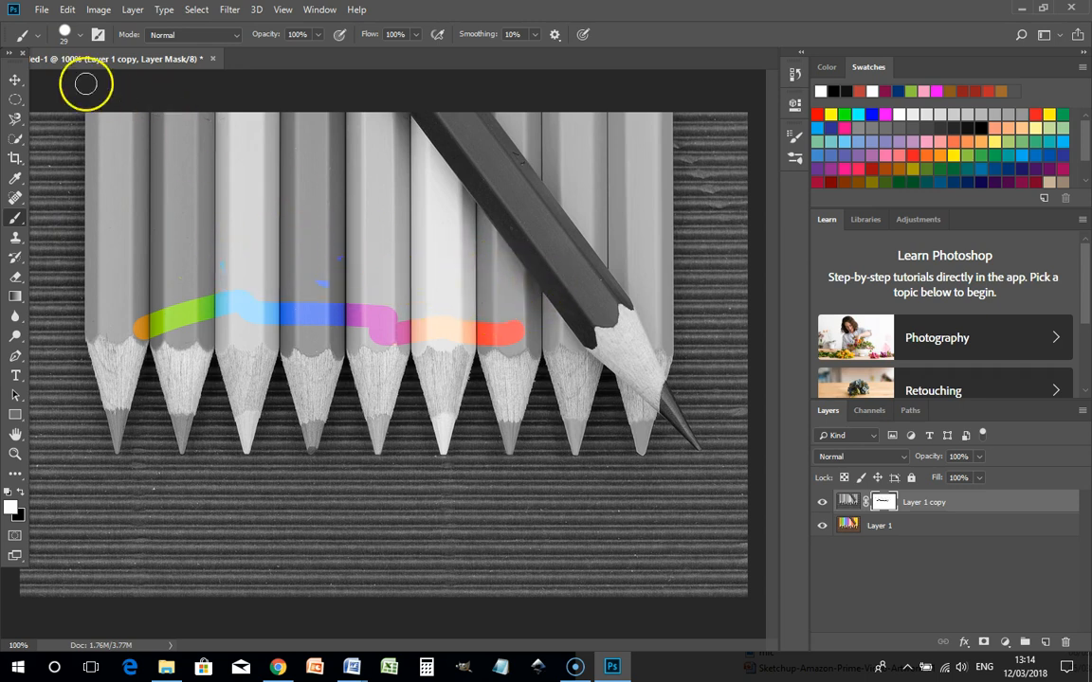
{"action": "left_click", "coordinate": [76, 42]}
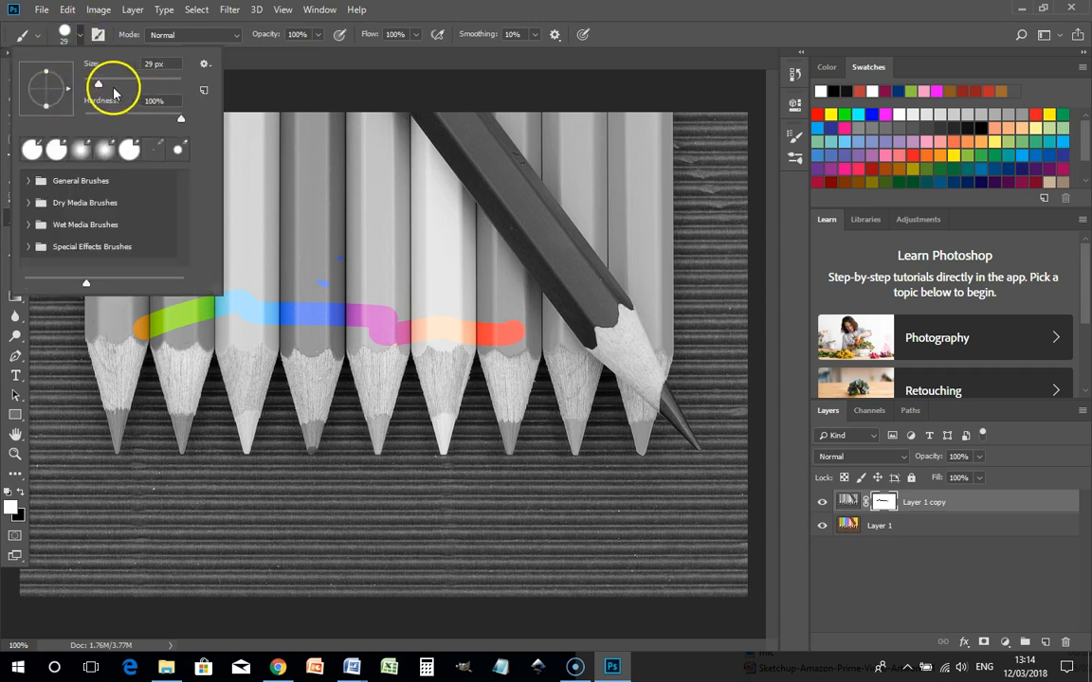
{"action": "mouse_move", "coordinate": [281, 317]}
{"action": "left_mouse_down"}
{"action": "mouse_move", "coordinate": [149, 334]}
{"action": "mouse_move", "coordinate": [538, 349]}
{"action": "left_mouse_up"}
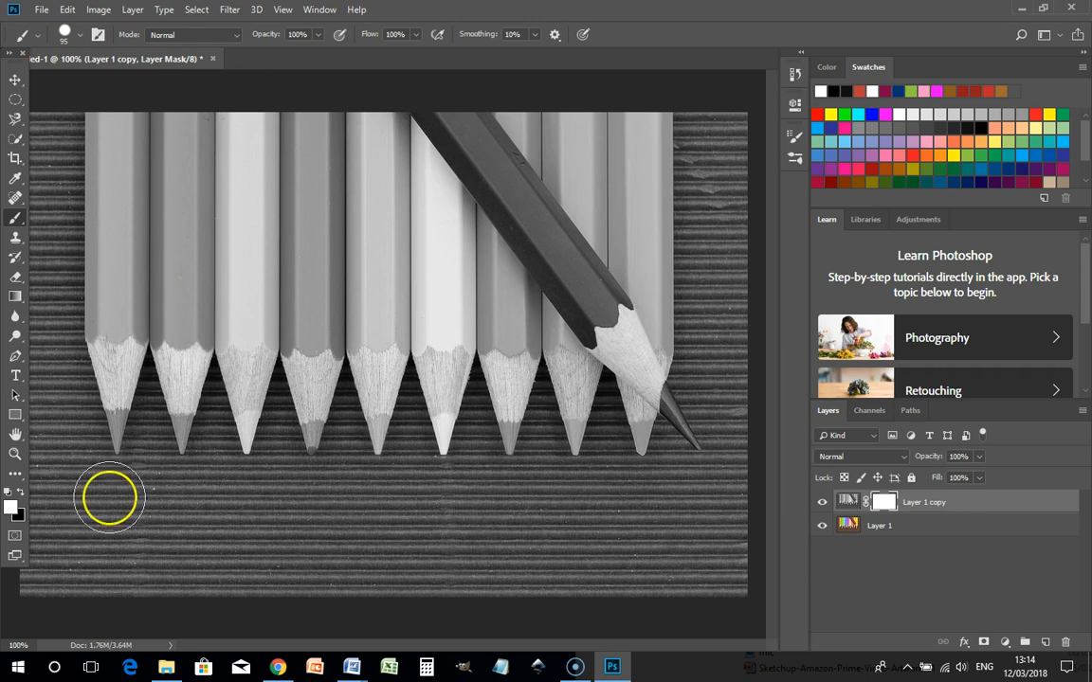
- Reduce the brush size to 28 px and make black the foreground colour for painting on the mask
{"action": "left_click", "coordinate": [81, 38]}
{"action": "left_click_drag", "start_coordinate": [127, 85], "coordinate": [98, 83]}
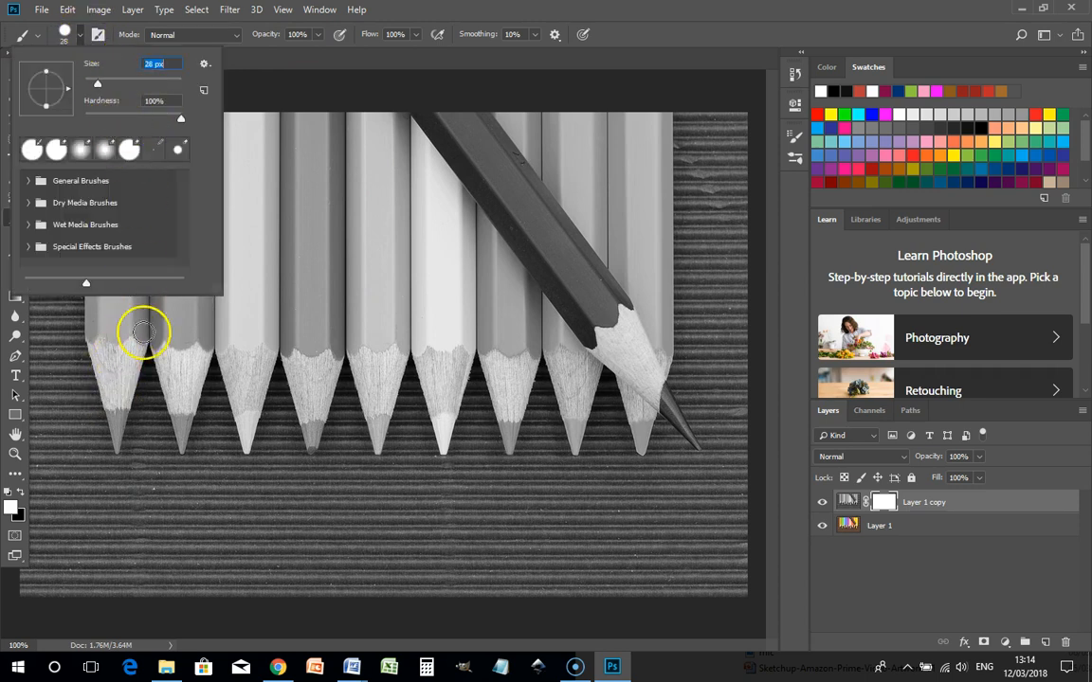
{"action": "left_click", "coordinate": [125, 425]}
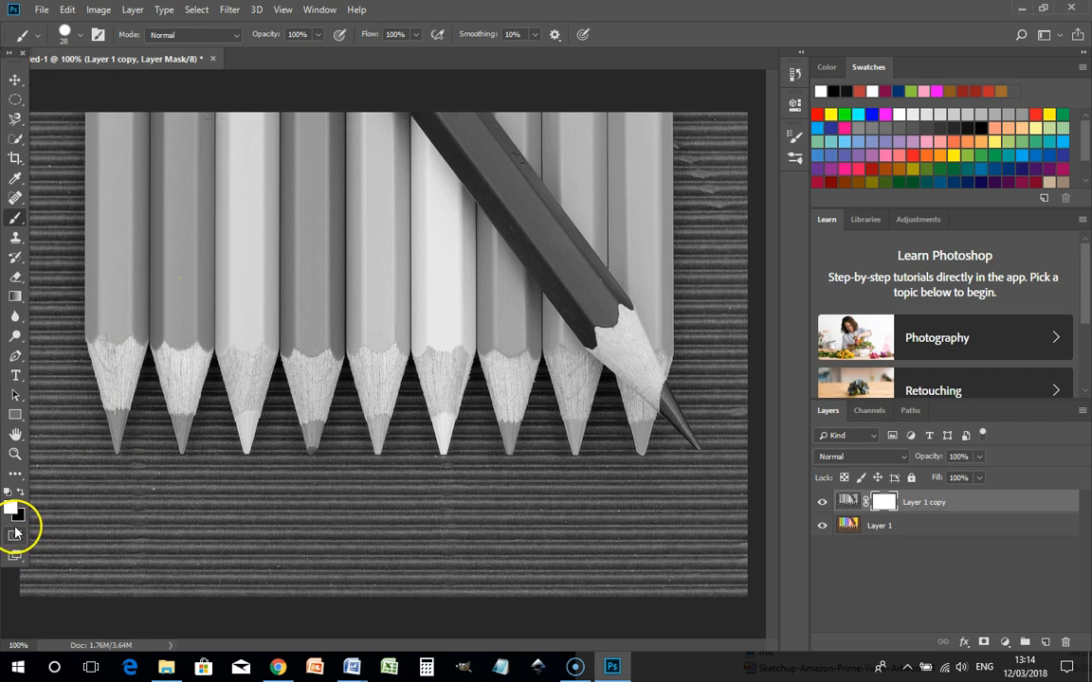
{"action": "left_click", "coordinate": [25, 492]}
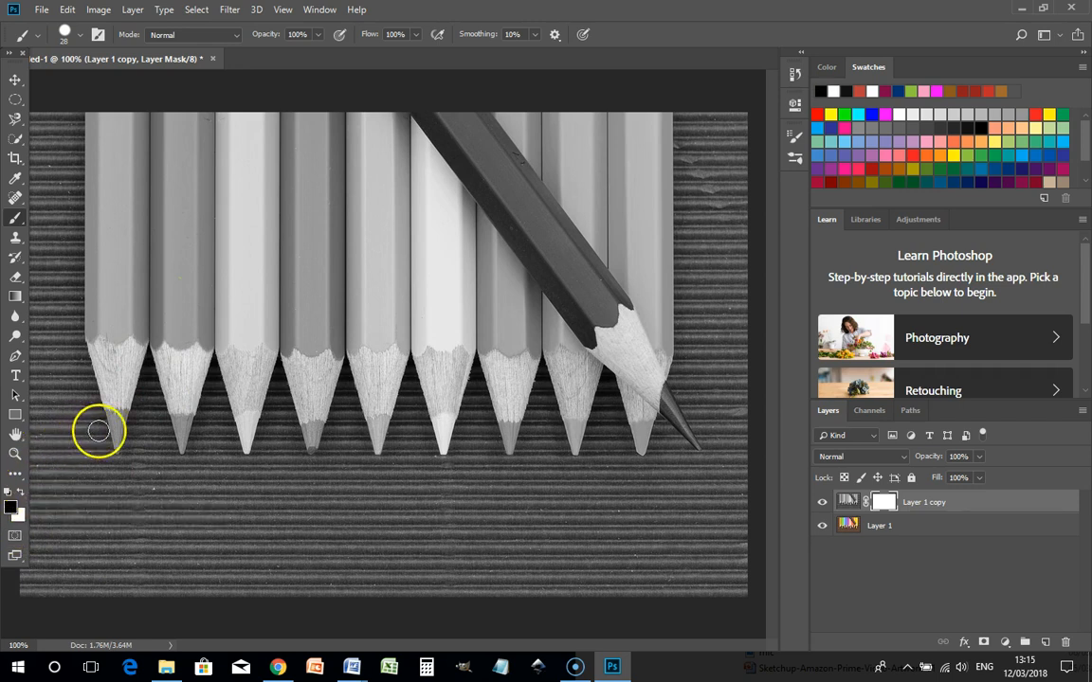
- Paint black on the layer mask over the leftmost pencil's tip to reveal its orange colour
{"action": "left_click_drag", "start_coordinate": [113, 431], "coordinate": [113, 421]}
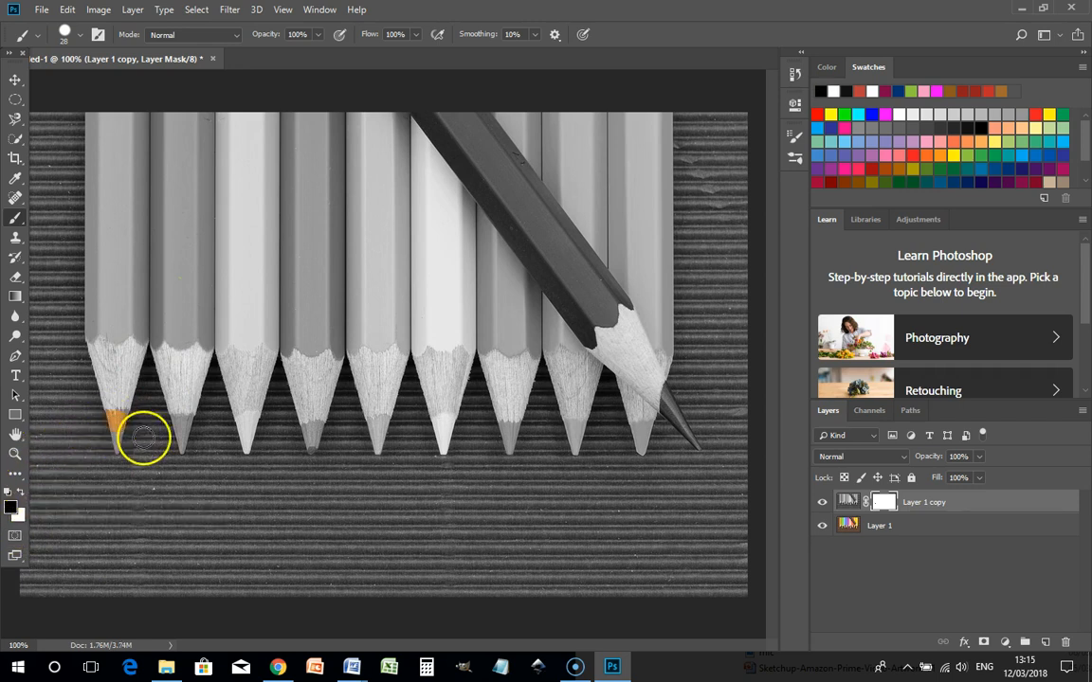
{"action": "scroll", "coordinate": [97, 439], "scroll_direction": "up", "scroll_amount": 5}
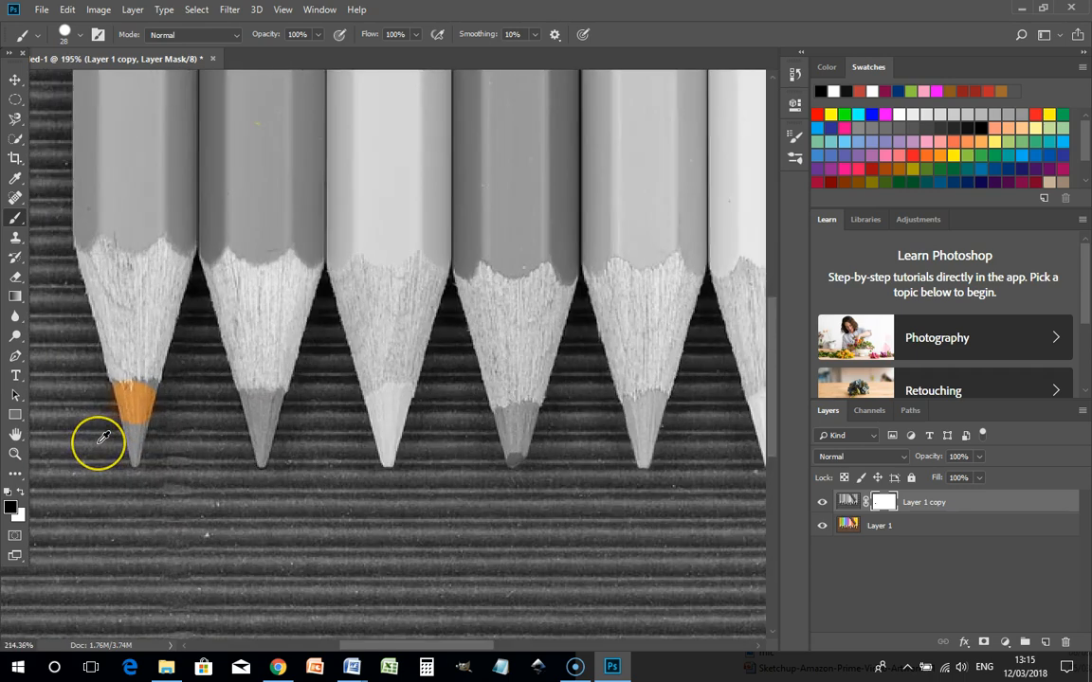
{"action": "scroll", "coordinate": [98, 441], "scroll_direction": "up", "scroll_amount": 4}
{"action": "mouse_move", "coordinate": [144, 343]}
{"action": "left_mouse_down"}
{"action": "mouse_move", "coordinate": [196, 394]}
{"action": "mouse_move", "coordinate": [189, 446]}
{"action": "mouse_move", "coordinate": [166, 456]}
{"action": "mouse_move", "coordinate": [144, 356]}
{"action": "left_mouse_up"}
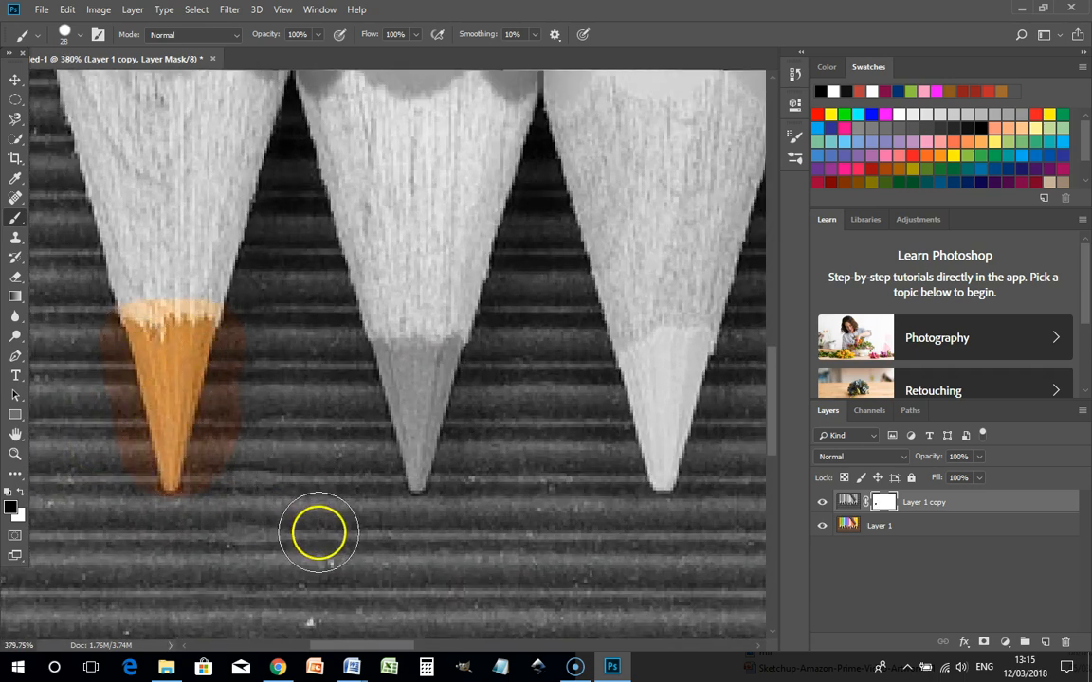
- Clean up the orange tip's edges on the mask, painting white over the spill and black where the tip needs colour
{"action": "key", "text": "x"}
{"action": "mouse_move", "coordinate": [247, 372]}
{"action": "left_mouse_down"}
{"action": "mouse_move", "coordinate": [218, 499]}
{"action": "mouse_move", "coordinate": [193, 529]}
{"action": "mouse_move", "coordinate": [150, 535]}
{"action": "mouse_move", "coordinate": [74, 391]}
{"action": "mouse_move", "coordinate": [90, 325]}
{"action": "mouse_move", "coordinate": [79, 333]}
{"action": "mouse_move", "coordinate": [114, 483]}
{"action": "mouse_move", "coordinate": [114, 303]}
{"action": "mouse_move", "coordinate": [130, 255]}
{"action": "mouse_move", "coordinate": [122, 282]}
{"action": "mouse_move", "coordinate": [226, 277]}
{"action": "left_mouse_up"}
{"action": "left_click_drag", "start_coordinate": [120, 515], "coordinate": [129, 507]}
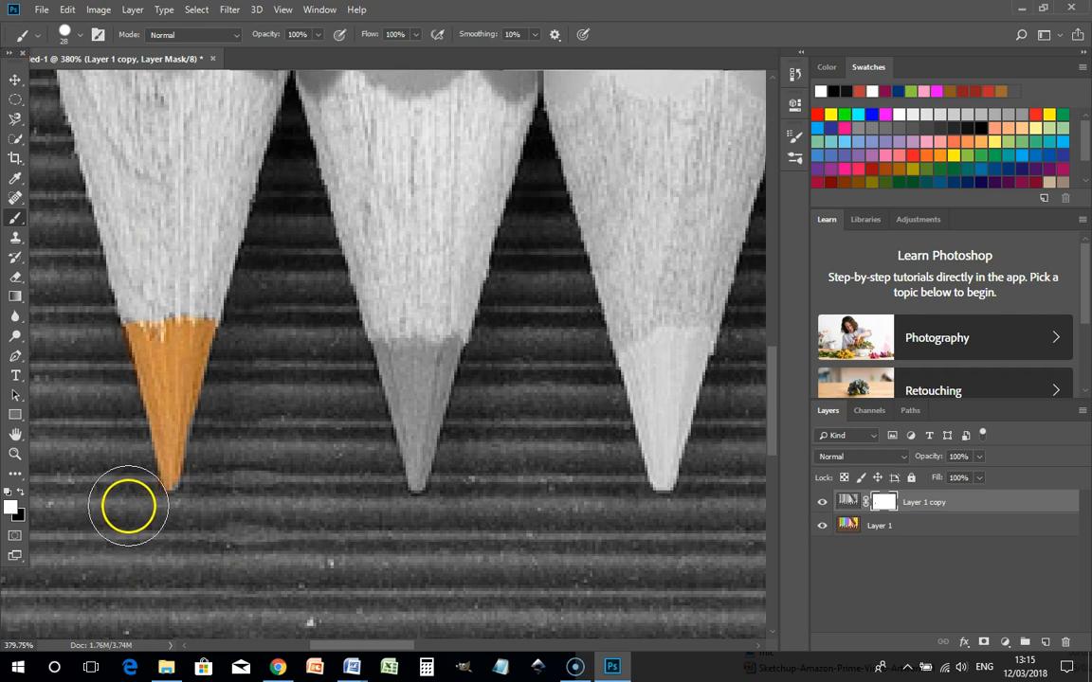
{"action": "left_click", "coordinate": [21, 493]}
{"action": "left_click_drag", "start_coordinate": [208, 412], "coordinate": [205, 473]}
{"action": "left_click", "coordinate": [21, 493]}
{"action": "mouse_move", "coordinate": [256, 368]}
{"action": "left_mouse_down"}
{"action": "mouse_move", "coordinate": [227, 451]}
{"action": "mouse_move", "coordinate": [225, 505]}
{"action": "mouse_move", "coordinate": [211, 520]}
{"action": "left_mouse_up"}
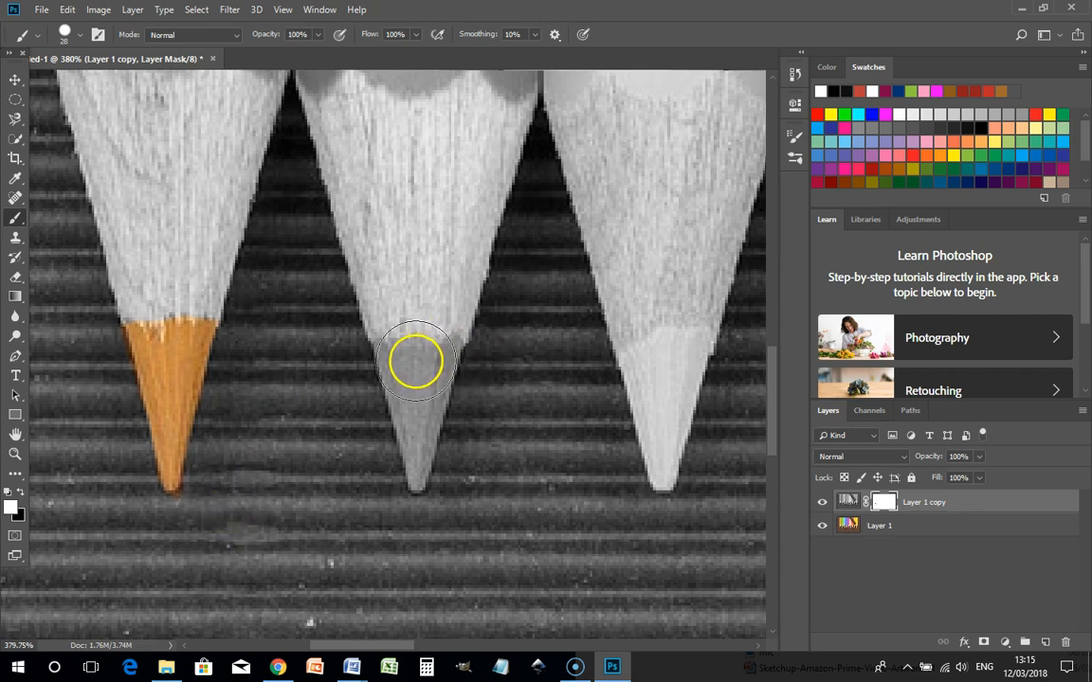
- Reveal the second pencil's green tip with black on the mask and paint the surrounding spill back with white
{"action": "mouse_move", "coordinate": [407, 362]}
{"action": "left_mouse_down"}
{"action": "mouse_move", "coordinate": [442, 363]}
{"action": "mouse_move", "coordinate": [421, 463]}
{"action": "mouse_move", "coordinate": [385, 360]}
{"action": "mouse_move", "coordinate": [414, 353]}
{"action": "left_mouse_up"}
{"action": "key", "text": "x"}
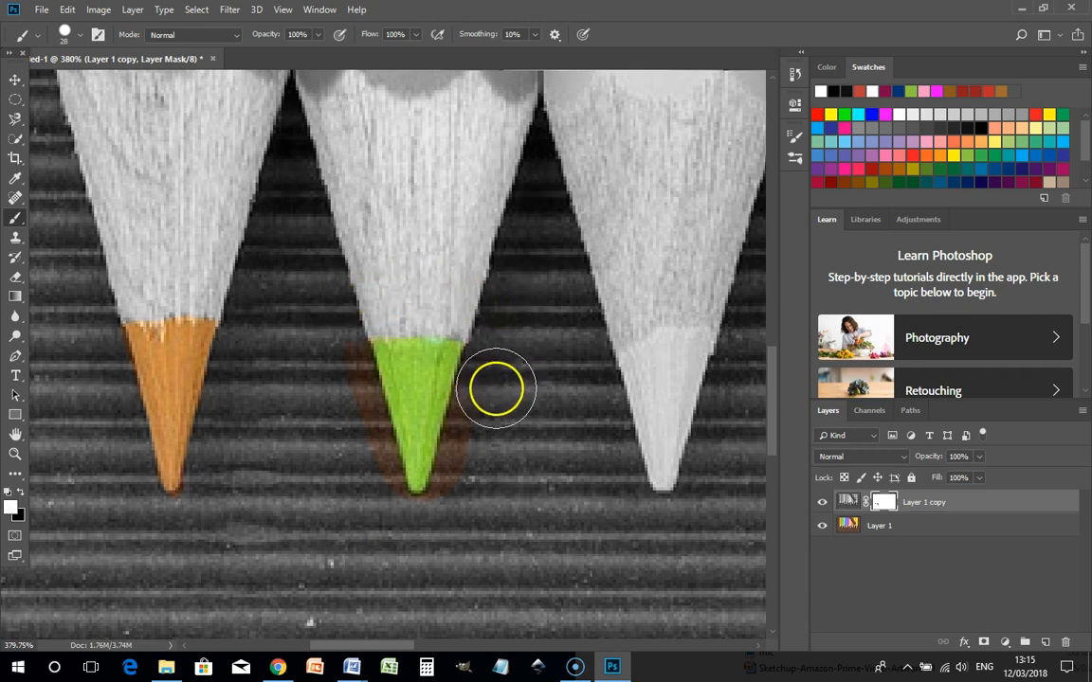
{"action": "mouse_move", "coordinate": [489, 418]}
{"action": "left_mouse_down"}
{"action": "mouse_move", "coordinate": [457, 518]}
{"action": "mouse_move", "coordinate": [429, 536]}
{"action": "mouse_move", "coordinate": [380, 524]}
{"action": "mouse_move", "coordinate": [339, 381]}
{"action": "mouse_move", "coordinate": [341, 311]}
{"action": "left_mouse_up"}
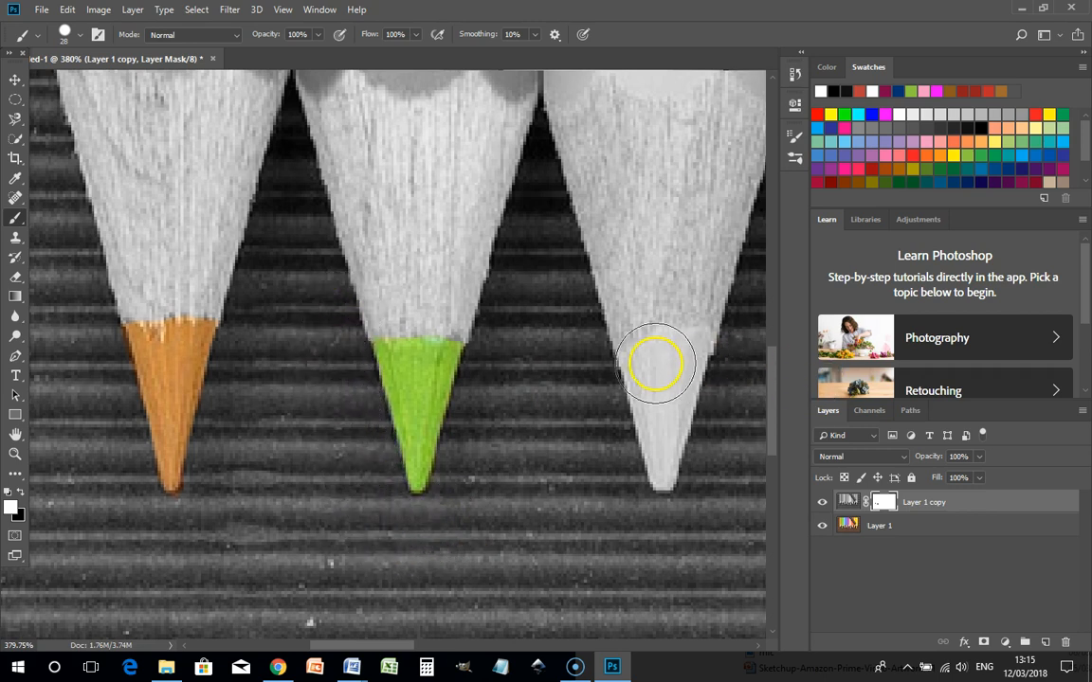
- Reveal the third pencil's light blue tip with black on the mask and remove the colour spill around it with white
{"action": "left_click", "coordinate": [646, 357]}
{"action": "mouse_move", "coordinate": [646, 356]}
{"action": "left_mouse_down"}
{"action": "mouse_move", "coordinate": [703, 348]}
{"action": "mouse_move", "coordinate": [677, 485]}
{"action": "left_mouse_up"}
{"action": "left_click_drag", "start_coordinate": [621, 387], "coordinate": [293, 379]}
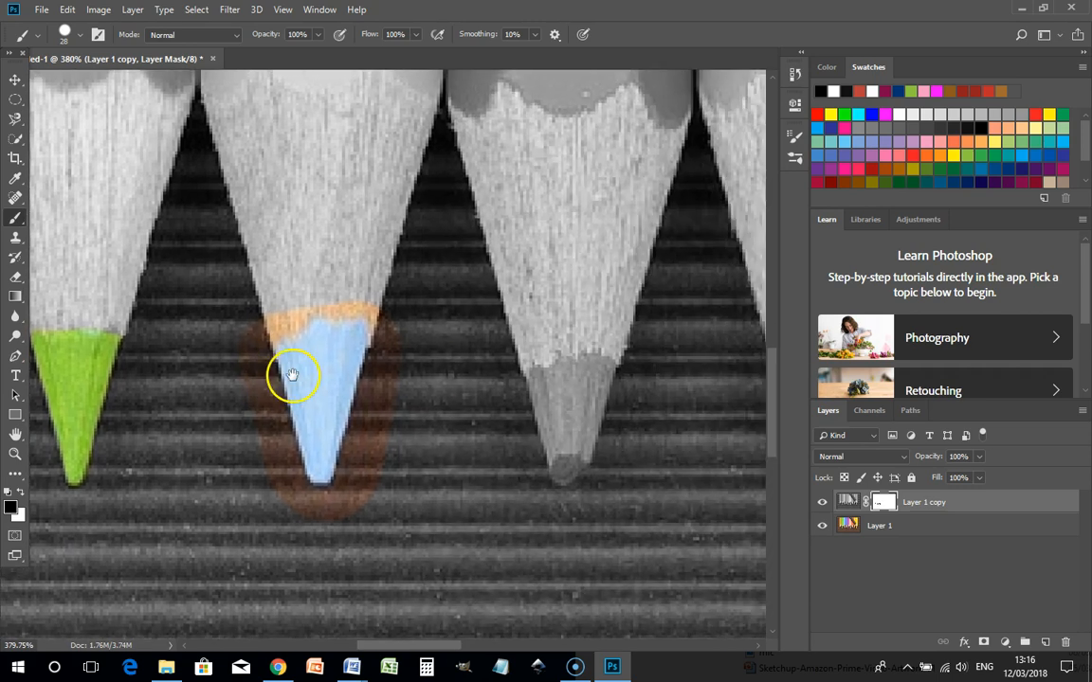
{"action": "key", "text": "x"}
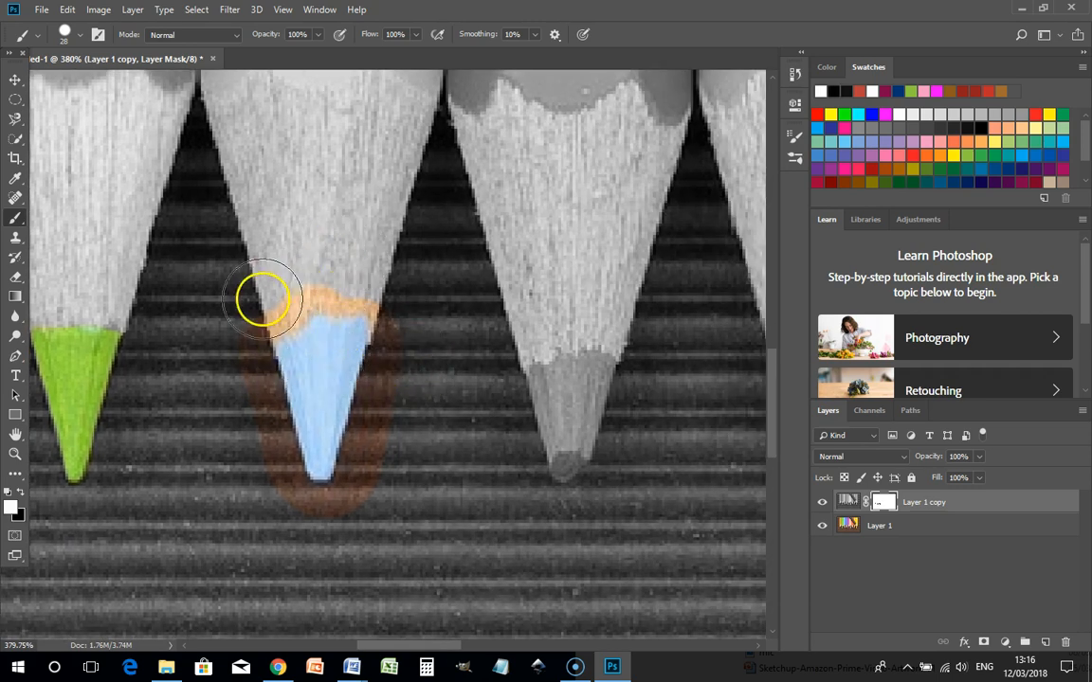
{"action": "mouse_move", "coordinate": [371, 272]}
{"action": "left_mouse_down"}
{"action": "mouse_move", "coordinate": [419, 316]}
{"action": "mouse_move", "coordinate": [380, 480]}
{"action": "mouse_move", "coordinate": [338, 519]}
{"action": "mouse_move", "coordinate": [273, 507]}
{"action": "mouse_move", "coordinate": [211, 324]}
{"action": "left_mouse_up"}
- Reveal the fourth pencil's dark blue tip with black on the mask and mask the spill around it with white
{"action": "mouse_move", "coordinate": [564, 403]}
{"action": "left_mouse_down"}
{"action": "mouse_move", "coordinate": [582, 373]}
{"action": "mouse_move", "coordinate": [594, 431]}
{"action": "mouse_move", "coordinate": [553, 427]}
{"action": "left_mouse_up"}
{"action": "key", "text": "x"}
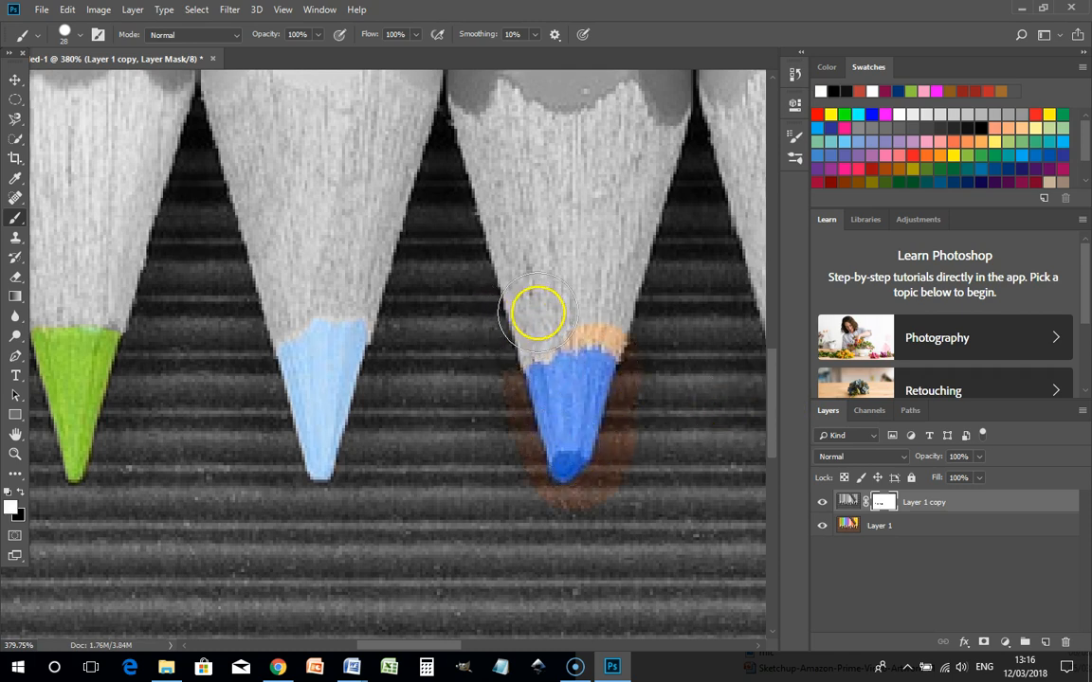
{"action": "mouse_move", "coordinate": [650, 327]}
{"action": "left_mouse_down"}
{"action": "mouse_move", "coordinate": [667, 361]}
{"action": "mouse_move", "coordinate": [608, 513]}
{"action": "mouse_move", "coordinate": [582, 526]}
{"action": "mouse_move", "coordinate": [523, 517]}
{"action": "mouse_move", "coordinate": [506, 441]}
{"action": "mouse_move", "coordinate": [525, 437]}
{"action": "mouse_move", "coordinate": [488, 382]}
{"action": "mouse_move", "coordinate": [504, 462]}
{"action": "left_mouse_up"}
{"action": "left_click", "coordinate": [525, 438]}
{"action": "key", "text": "x"}
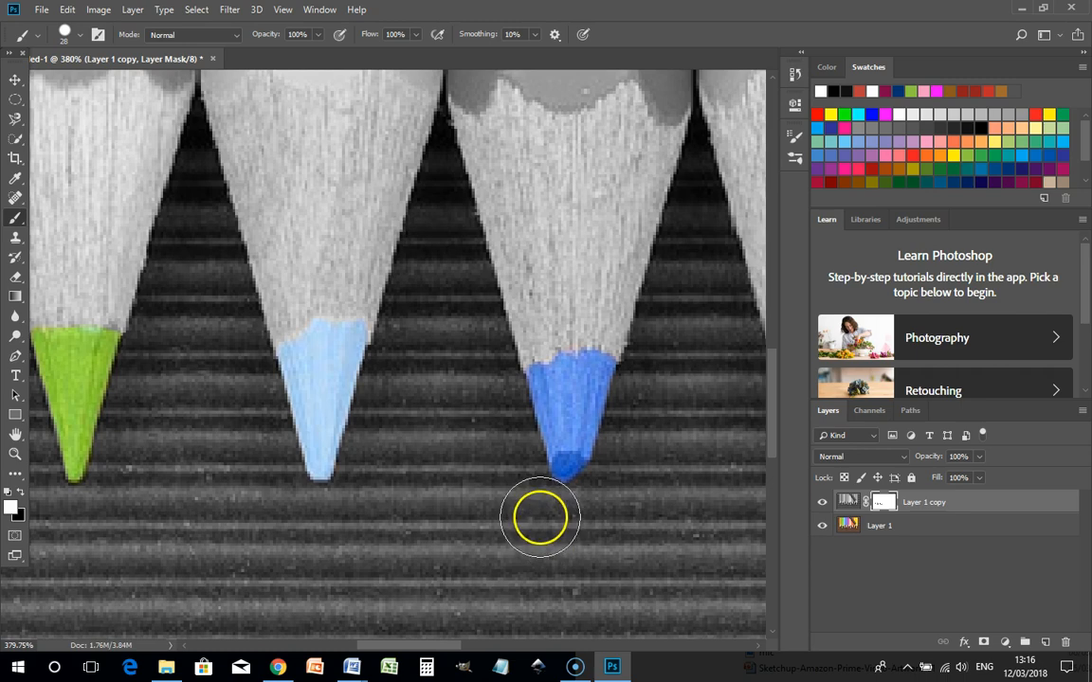
- Paint black on the mask over the fifth and sixth pencil tips to reveal their pink and peach colours
{"action": "mouse_move", "coordinate": [682, 481]}
{"action": "left_mouse_down"}
{"action": "mouse_move", "coordinate": [472, 384]}
{"action": "mouse_move", "coordinate": [373, 390]}
{"action": "mouse_move", "coordinate": [391, 409]}
{"action": "left_mouse_up"}
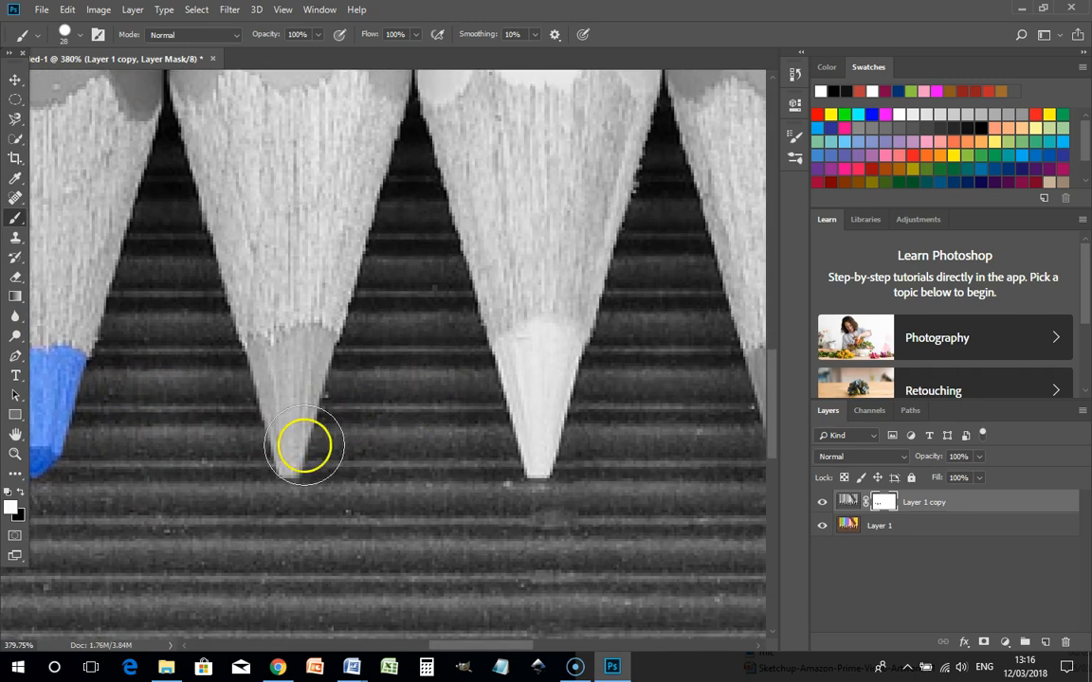
{"action": "key", "text": "x"}
{"action": "mouse_move", "coordinate": [260, 355]}
{"action": "left_mouse_down"}
{"action": "mouse_move", "coordinate": [307, 347]}
{"action": "mouse_move", "coordinate": [276, 380]}
{"action": "left_mouse_up"}
{"action": "mouse_move", "coordinate": [504, 352]}
{"action": "left_mouse_down"}
{"action": "mouse_move", "coordinate": [584, 324]}
{"action": "mouse_move", "coordinate": [530, 441]}
{"action": "left_mouse_up"}
- Paint white on the mask around the pink and peach tips to return the wood and background to black and white
{"action": "key", "text": "x"}
{"action": "mouse_move", "coordinate": [203, 288]}
{"action": "left_mouse_down"}
{"action": "mouse_move", "coordinate": [220, 313]}
{"action": "mouse_move", "coordinate": [205, 303]}
{"action": "mouse_move", "coordinate": [252, 284]}
{"action": "left_mouse_up"}
{"action": "mouse_move", "coordinate": [328, 288]}
{"action": "left_mouse_down"}
{"action": "mouse_move", "coordinate": [388, 338]}
{"action": "mouse_move", "coordinate": [337, 512]}
{"action": "mouse_move", "coordinate": [271, 519]}
{"action": "mouse_move", "coordinate": [232, 483]}
{"action": "mouse_move", "coordinate": [211, 385]}
{"action": "left_mouse_up"}
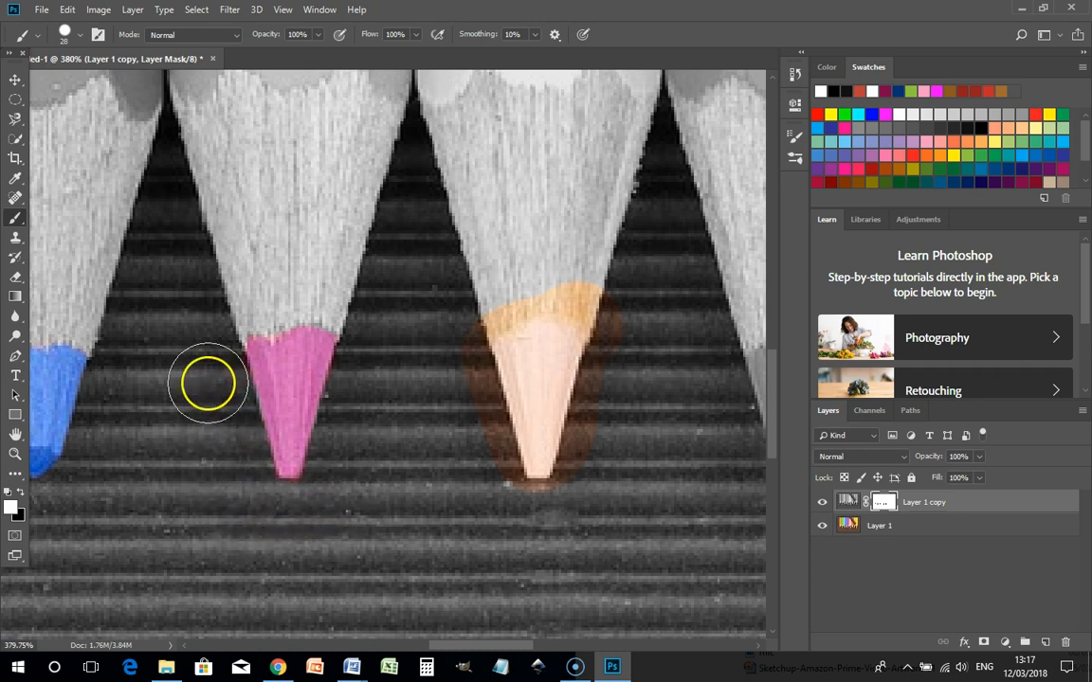
{"action": "left_click_drag", "start_coordinate": [439, 316], "coordinate": [458, 318]}
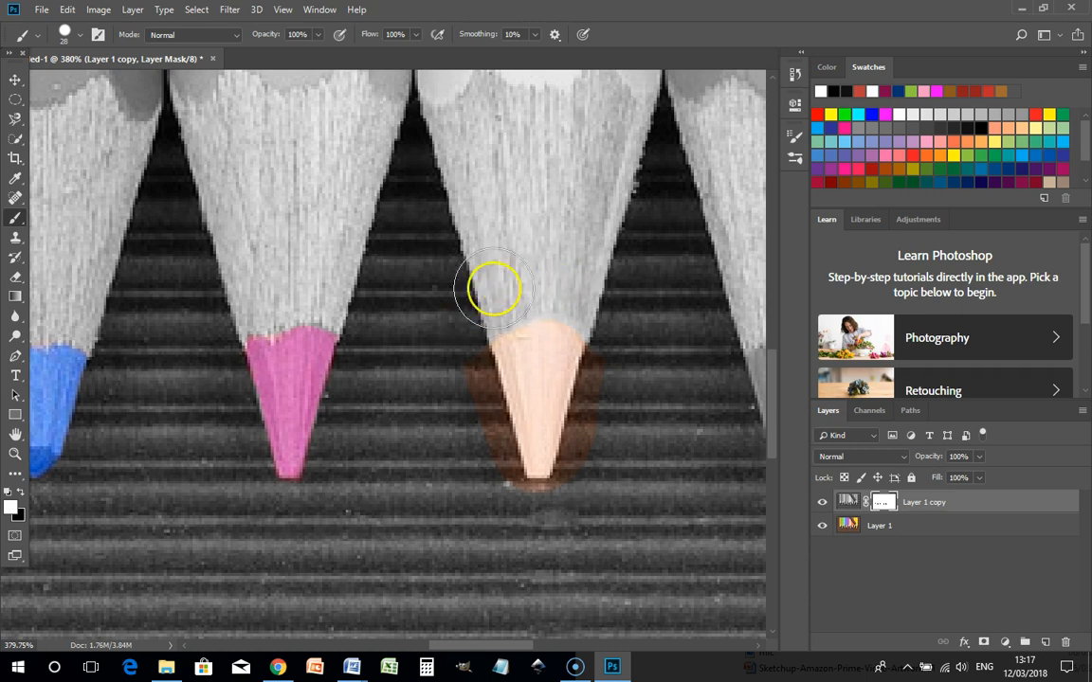
{"action": "mouse_move", "coordinate": [640, 346]}
{"action": "left_mouse_down"}
{"action": "mouse_move", "coordinate": [623, 368]}
{"action": "mouse_move", "coordinate": [605, 440]}
{"action": "mouse_move", "coordinate": [617, 554]}
{"action": "mouse_move", "coordinate": [597, 474]}
{"action": "mouse_move", "coordinate": [571, 514]}
{"action": "mouse_move", "coordinate": [533, 523]}
{"action": "mouse_move", "coordinate": [475, 487]}
{"action": "mouse_move", "coordinate": [448, 358]}
{"action": "mouse_move", "coordinate": [455, 474]}
{"action": "left_mouse_up"}
- Paint black on the mask over the last three upright pencils' tips to reveal their red, orange and yellow colours
{"action": "mouse_move", "coordinate": [639, 383]}
{"action": "left_mouse_down"}
{"action": "mouse_move", "coordinate": [432, 251]}
{"action": "mouse_move", "coordinate": [324, 358]}
{"action": "left_mouse_up"}
{"action": "key", "text": "x"}
{"action": "mouse_move", "coordinate": [212, 429]}
{"action": "left_mouse_down"}
{"action": "mouse_move", "coordinate": [170, 356]}
{"action": "mouse_move", "coordinate": [169, 473]}
{"action": "mouse_move", "coordinate": [151, 384]}
{"action": "left_mouse_up"}
{"action": "mouse_move", "coordinate": [370, 332]}
{"action": "left_mouse_down"}
{"action": "mouse_move", "coordinate": [451, 356]}
{"action": "mouse_move", "coordinate": [422, 460]}
{"action": "left_mouse_up"}
{"action": "mouse_move", "coordinate": [588, 337]}
{"action": "left_mouse_down"}
{"action": "mouse_move", "coordinate": [692, 372]}
{"action": "mouse_move", "coordinate": [663, 455]}
{"action": "left_mouse_up"}
- Paint white on the mask around the red, right-hand orange and yellow tips to remove the colour spill
{"action": "key", "text": "x"}
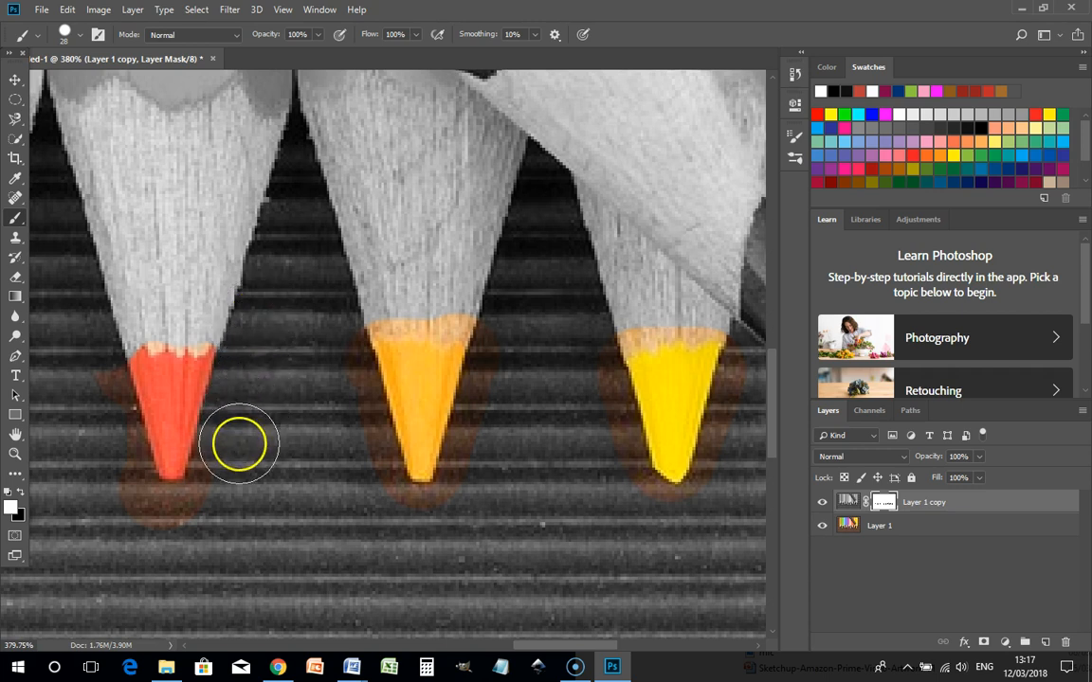
{"action": "mouse_move", "coordinate": [226, 492]}
{"action": "left_mouse_down"}
{"action": "mouse_move", "coordinate": [168, 526]}
{"action": "mouse_move", "coordinate": [136, 519]}
{"action": "mouse_move", "coordinate": [92, 389]}
{"action": "left_mouse_up"}
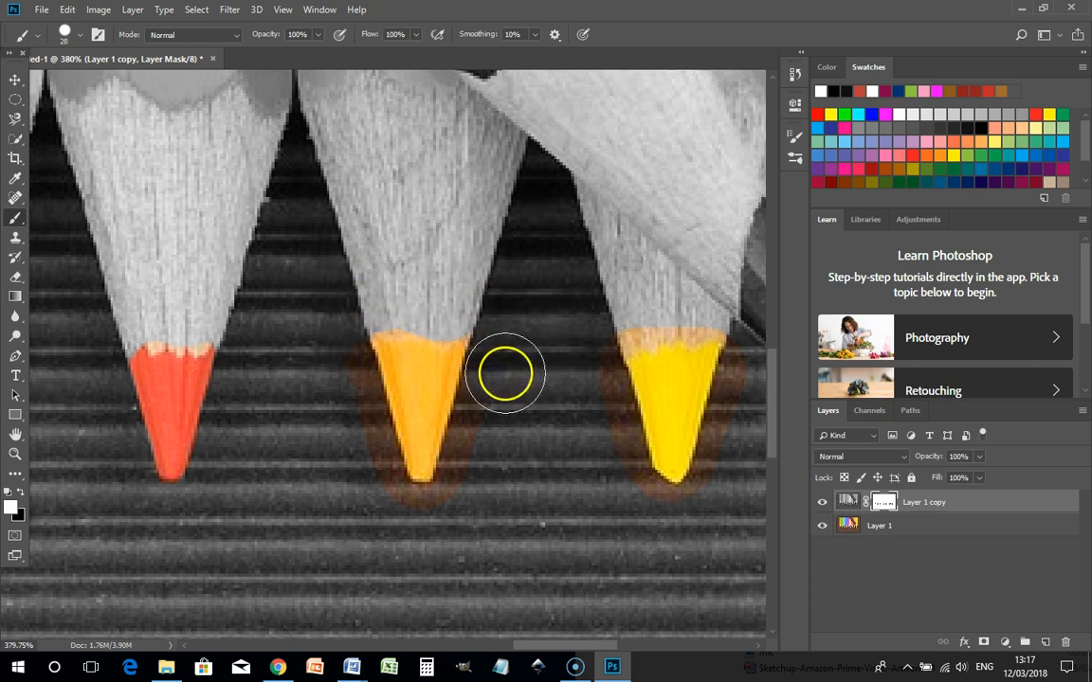
{"action": "mouse_move", "coordinate": [474, 485]}
{"action": "left_mouse_down"}
{"action": "mouse_move", "coordinate": [426, 523]}
{"action": "mouse_move", "coordinate": [385, 520]}
{"action": "mouse_move", "coordinate": [323, 351]}
{"action": "mouse_move", "coordinate": [378, 410]}
{"action": "left_mouse_up"}
{"action": "key", "text": "x"}
{"action": "key", "text": "x"}
{"action": "left_click_drag", "start_coordinate": [322, 346], "coordinate": [360, 465]}
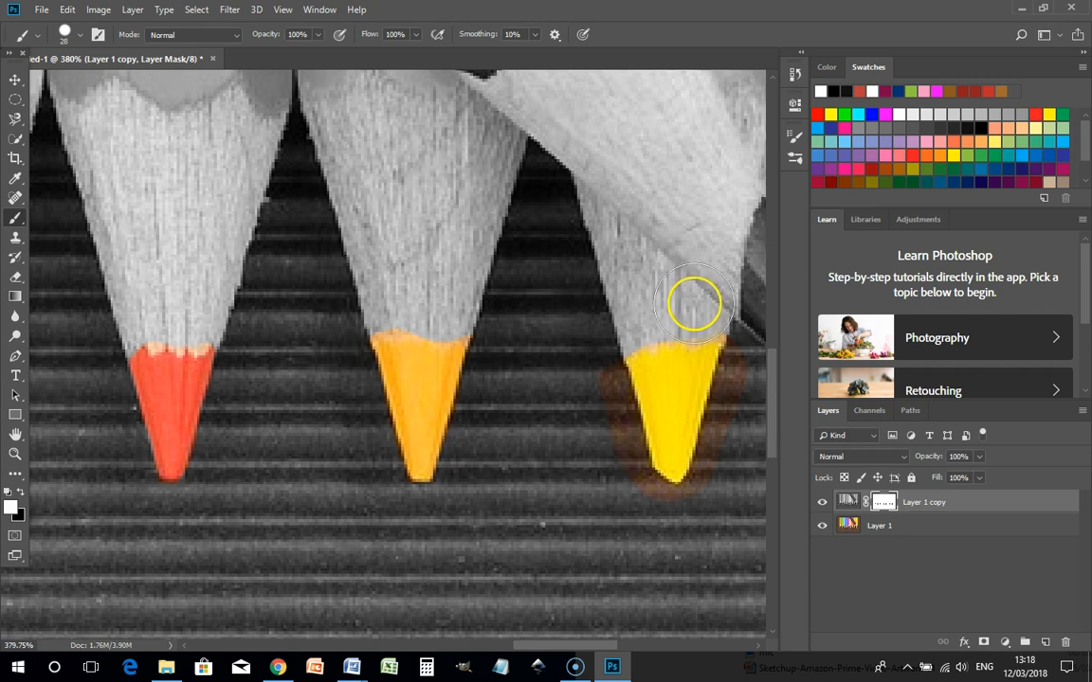
{"action": "scroll", "coordinate": [601, 488], "scroll_direction": "right", "scroll_amount": 3}
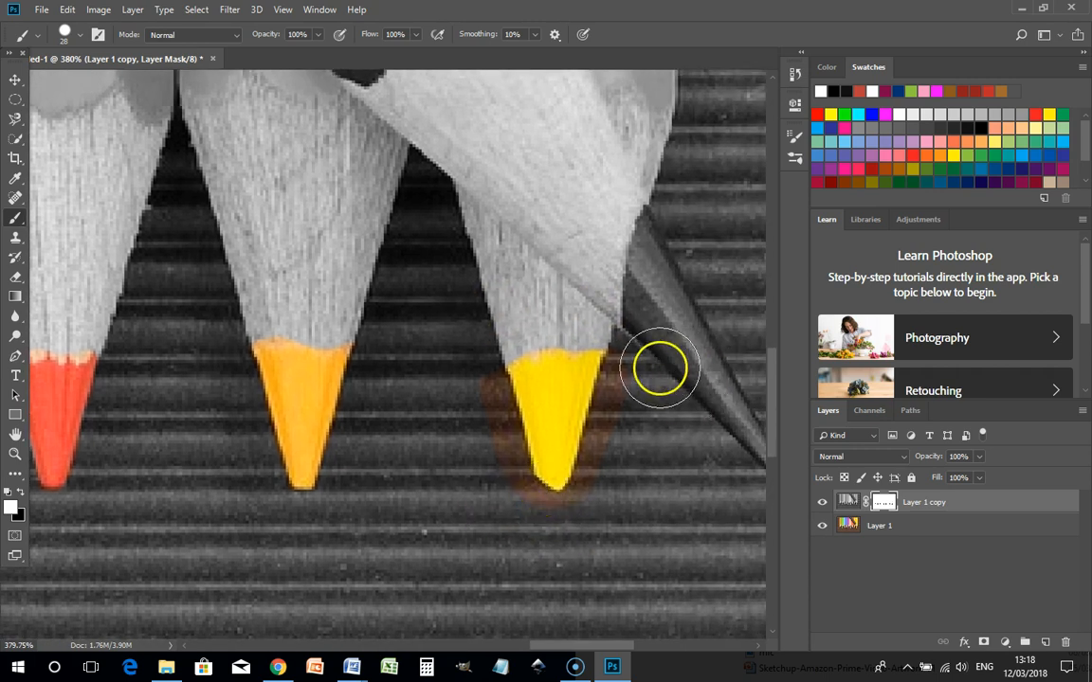
{"action": "mouse_move", "coordinate": [646, 369]}
{"action": "left_mouse_down"}
{"action": "mouse_move", "coordinate": [607, 507]}
{"action": "mouse_move", "coordinate": [560, 528]}
{"action": "mouse_move", "coordinate": [512, 514]}
{"action": "mouse_move", "coordinate": [465, 389]}
{"action": "mouse_move", "coordinate": [461, 417]}
{"action": "mouse_move", "coordinate": [313, 527]}
{"action": "left_mouse_up"}
- Reduce the brush size to 14 px and mask the leftover wood colour above the red tip with white
{"action": "left_click", "coordinate": [97, 35]}
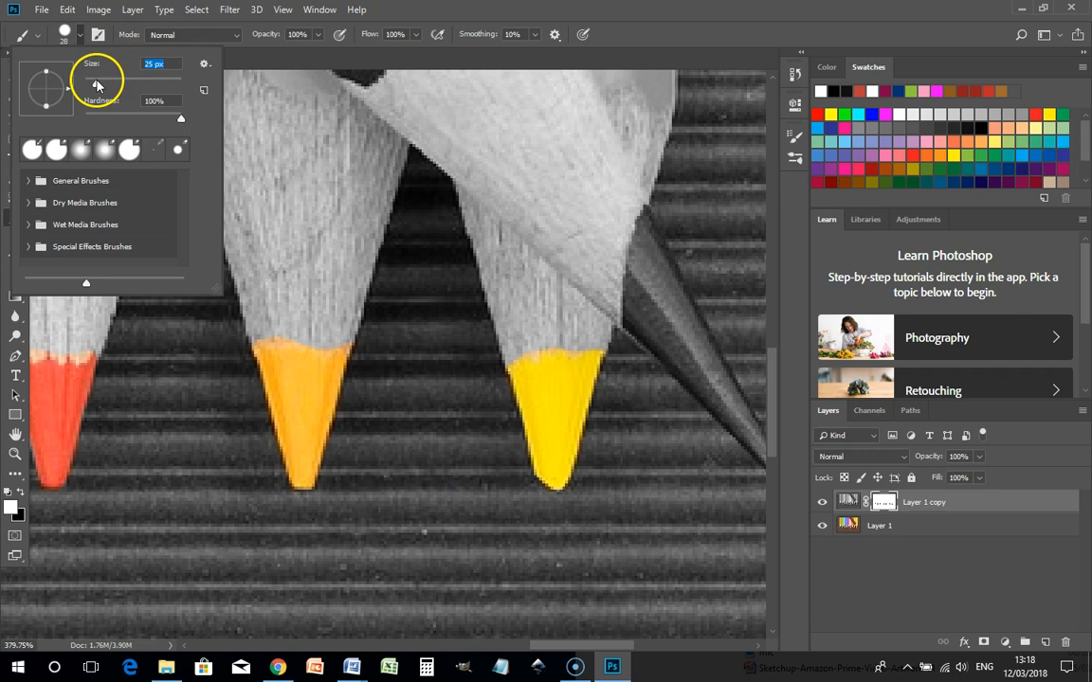
{"action": "key", "text": "Return"}
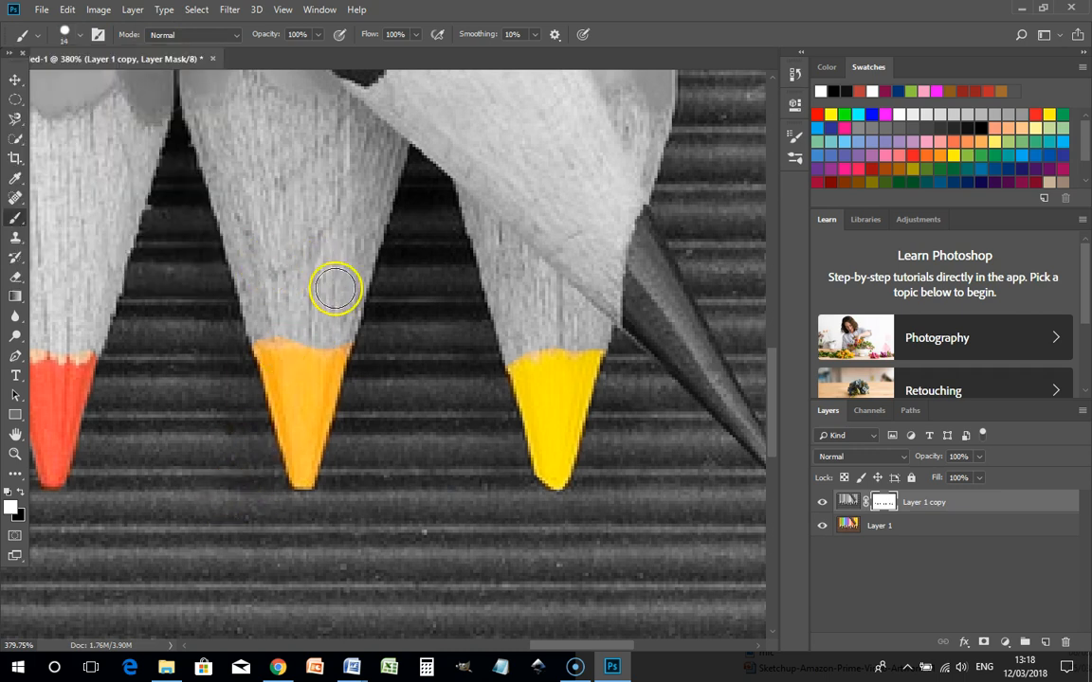
{"action": "left_click_drag", "start_coordinate": [355, 258], "coordinate": [512, 302]}
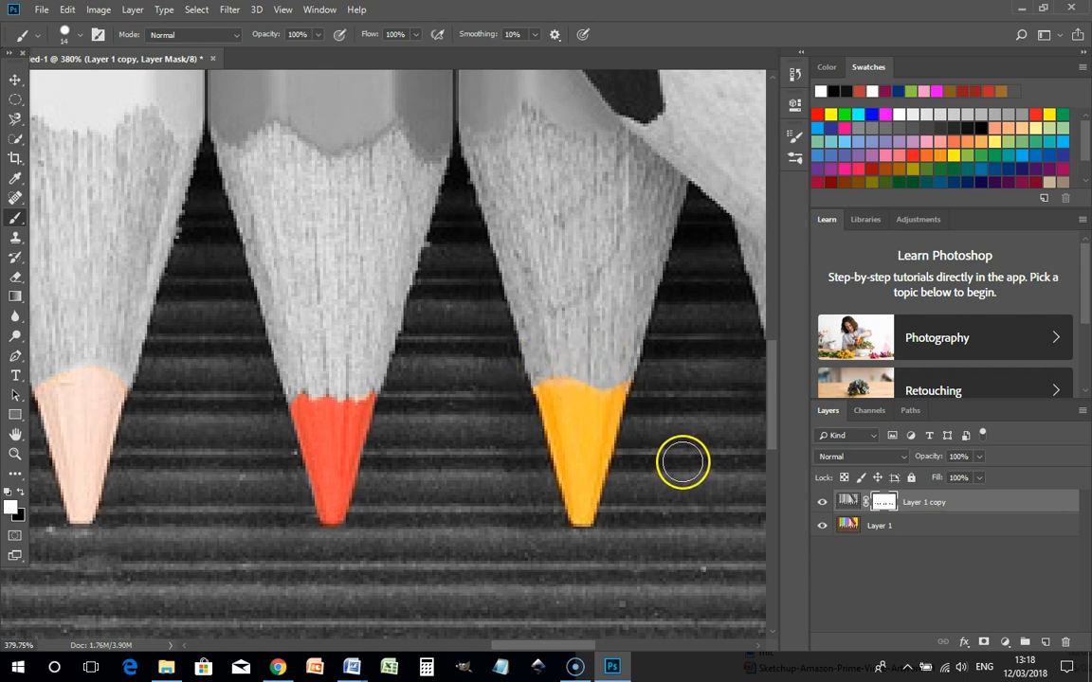
{"action": "scroll", "coordinate": [682, 462], "scroll_direction": "right", "scroll_amount": 5}
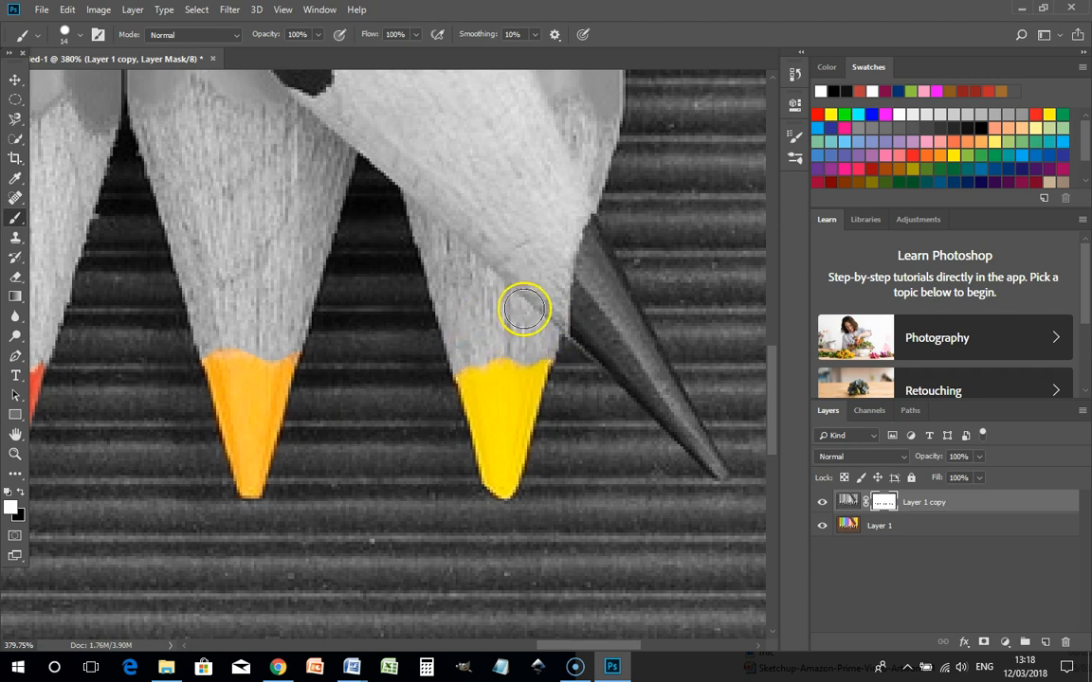
{"action": "scroll", "coordinate": [427, 367], "scroll_direction": "down", "scroll_amount": 4}
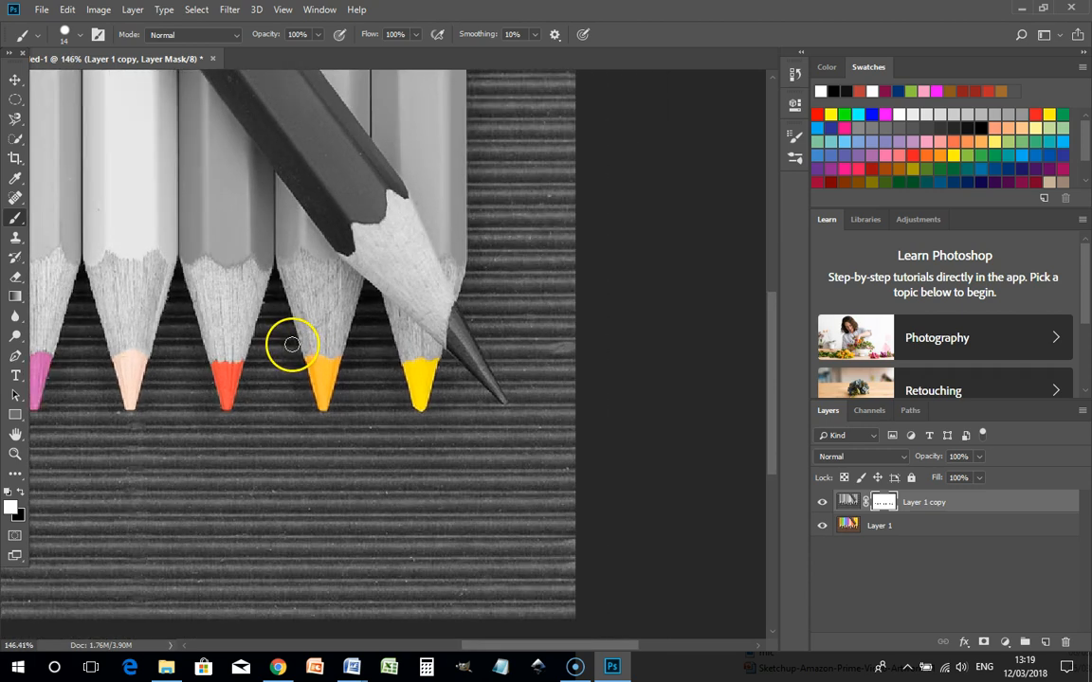
{"action": "scroll", "coordinate": [291, 344], "scroll_direction": "down", "scroll_amount": 2}
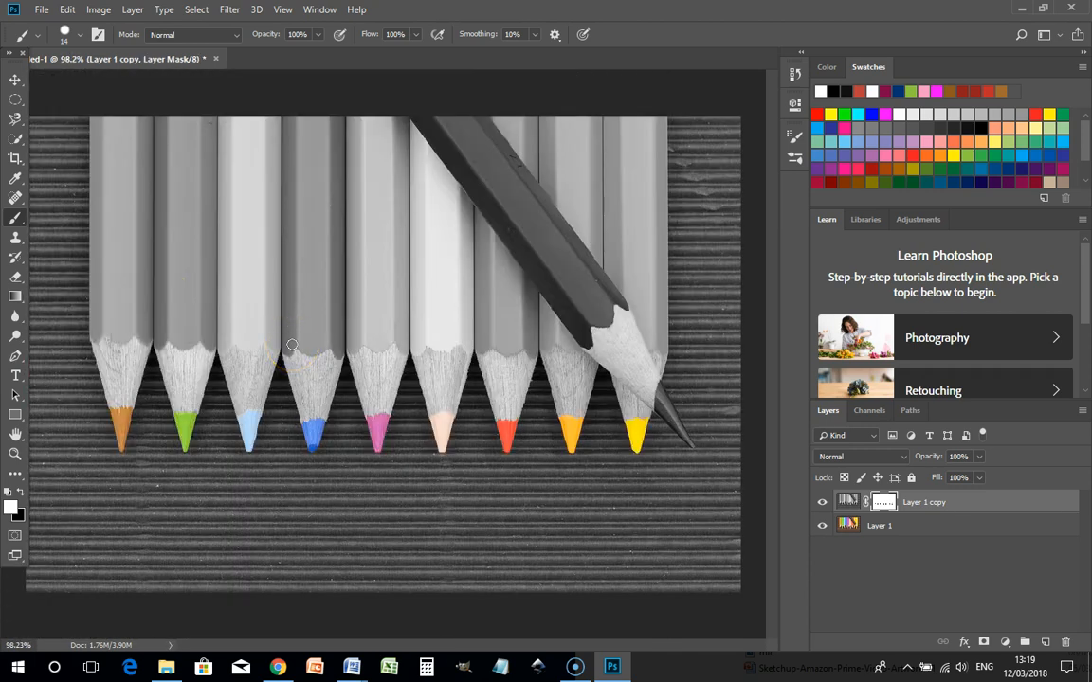